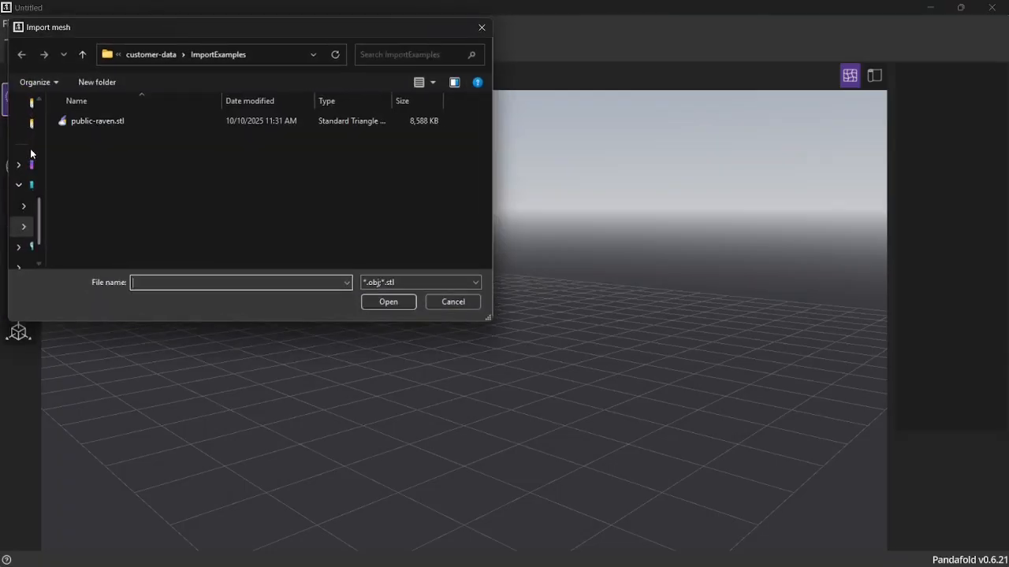
Step: Import the mesh public-raven.stl with a scale multiple of 100, keeping Y as the up axis
{"action": "left_click", "coordinate": [96, 125]}
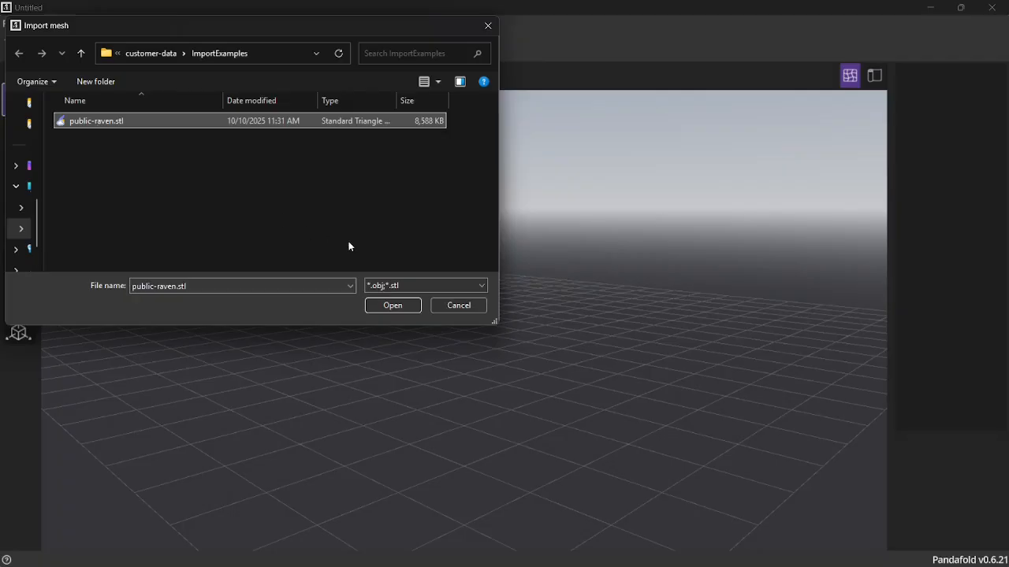
{"action": "left_click", "coordinate": [392, 307]}
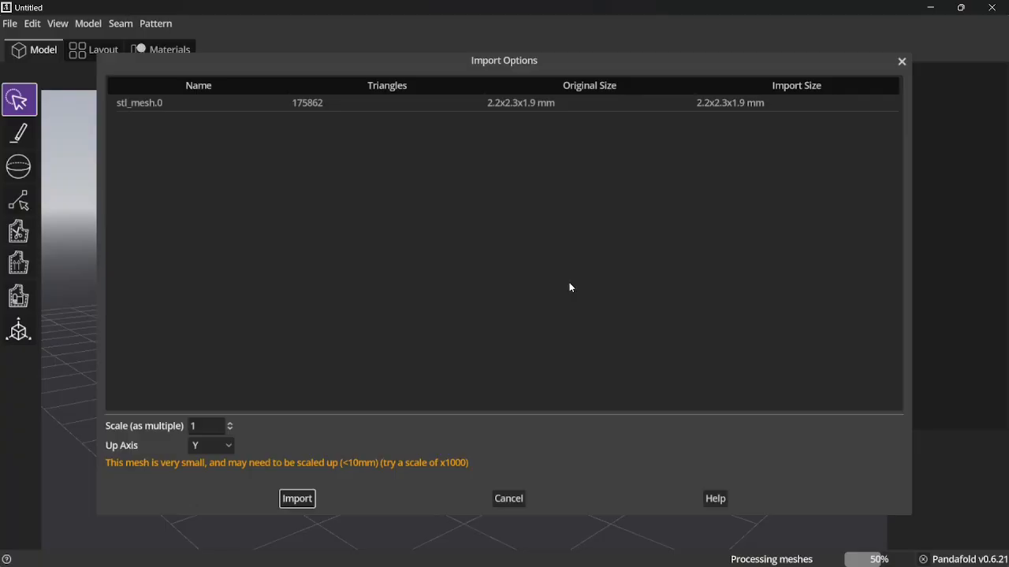
{"action": "left_click", "coordinate": [206, 425]}
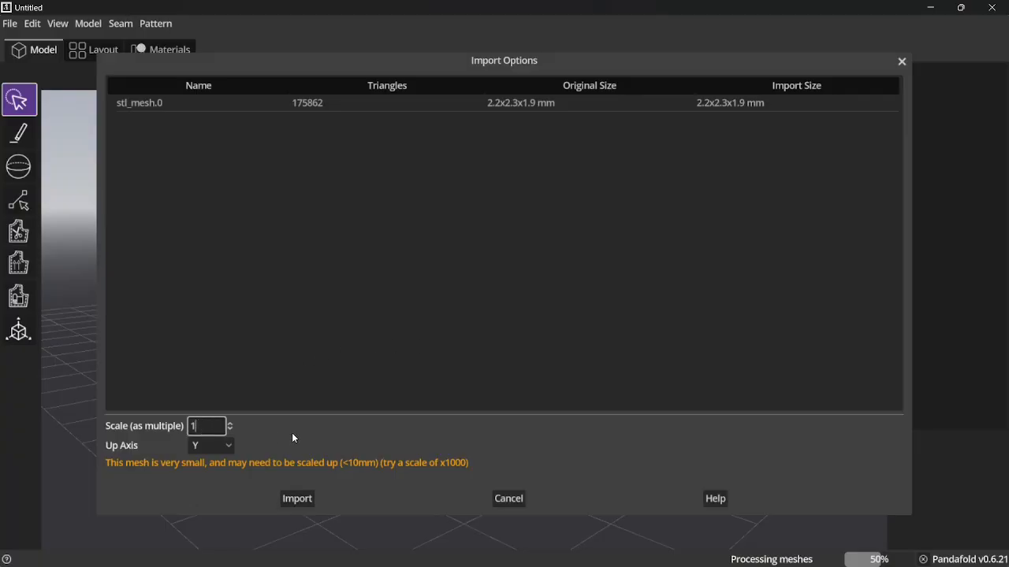
{"action": "type", "text": "000"}
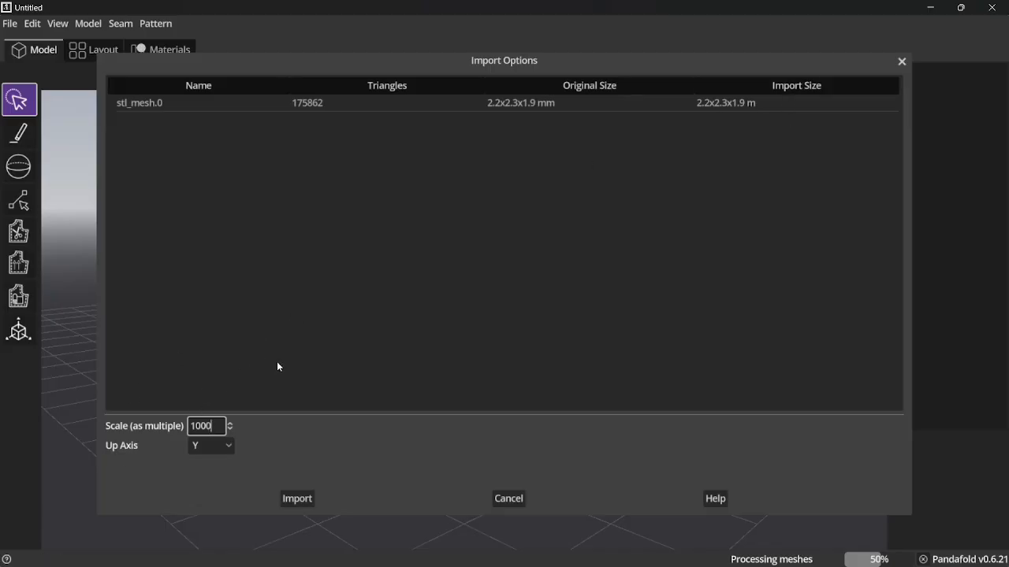
{"action": "key", "text": "BackSpace"}
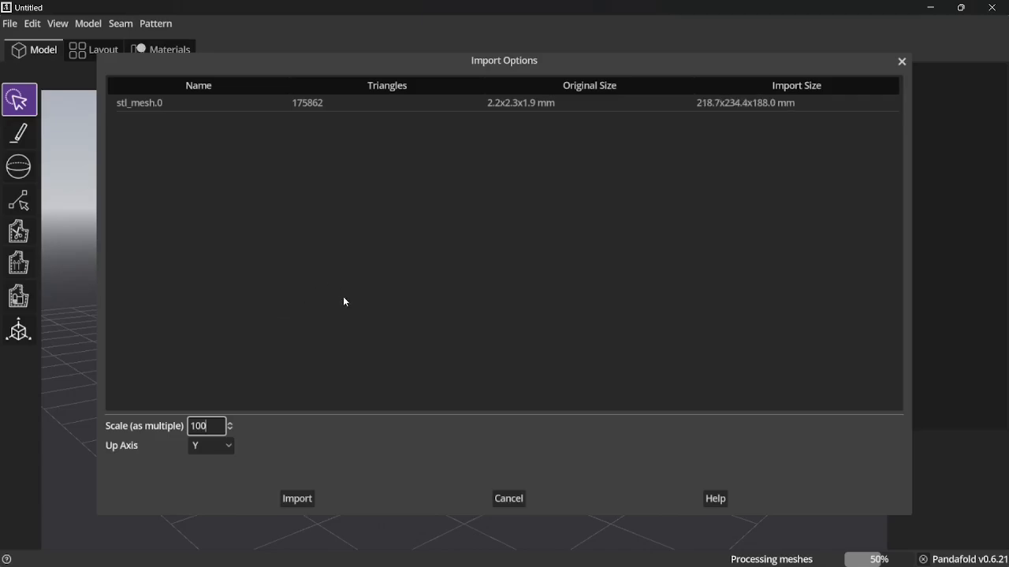
{"action": "left_click", "coordinate": [307, 499]}
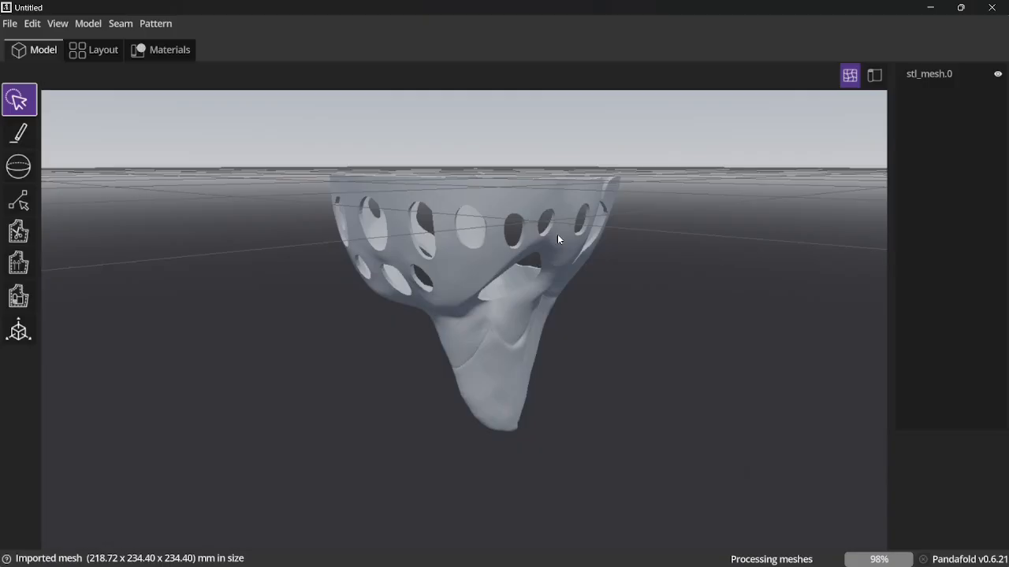
{"action": "mouse_move", "coordinate": [263, 344]}
{"action": "middle_mouse_down"}
{"action": "mouse_move", "coordinate": [286, 313]}
{"action": "mouse_move", "coordinate": [292, 358]}
{"action": "mouse_move", "coordinate": [274, 358]}
{"action": "middle_mouse_up"}
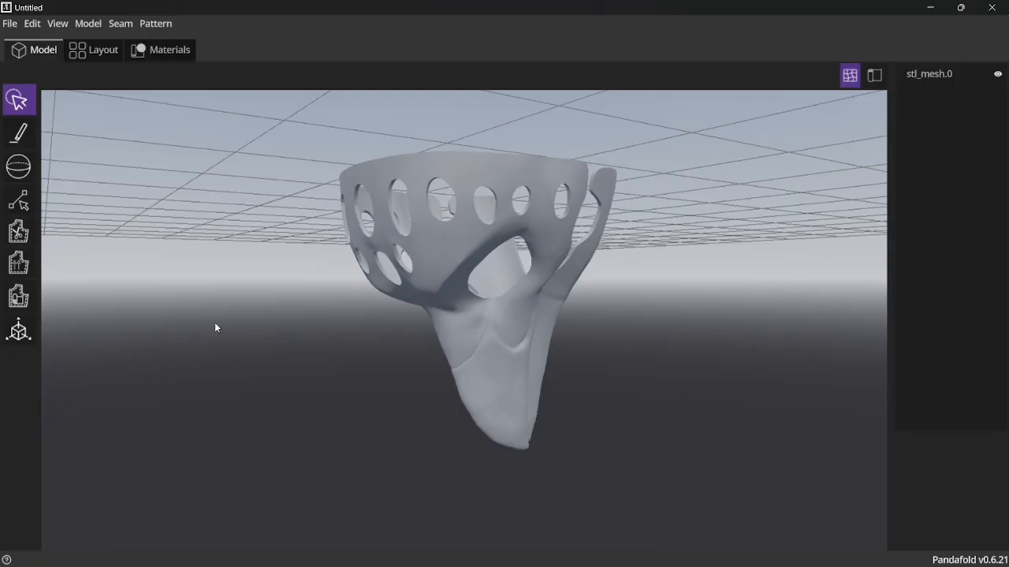
Step: Delete the wrongly oriented stl_mesh.0 model from the scene
{"action": "left_click", "coordinate": [950, 75]}
{"action": "right_click", "coordinate": [934, 81]}
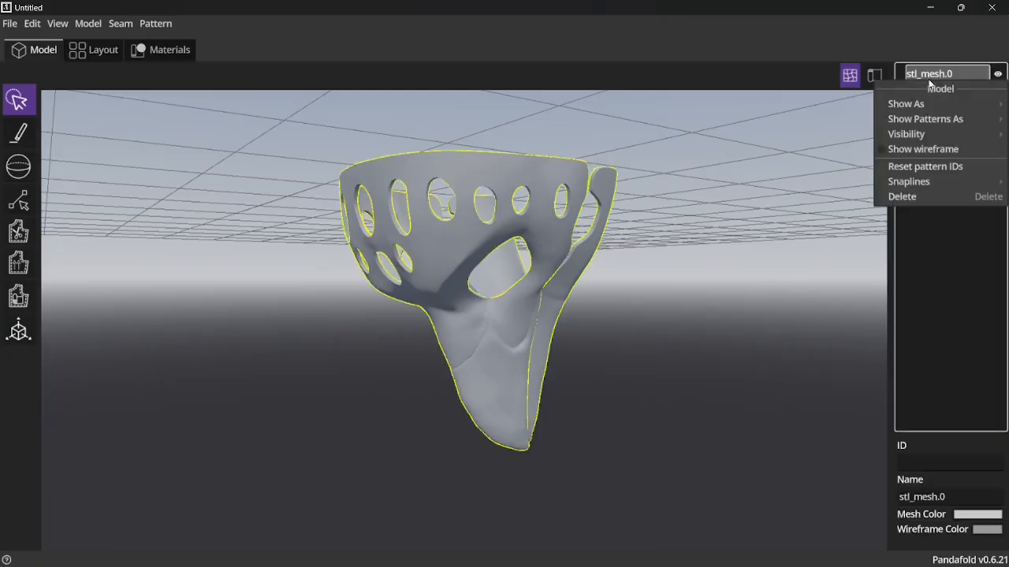
{"action": "left_click", "coordinate": [902, 197]}
Step: Import the mesh public-raven.stl with a scale multiple of 100 and Z as the up axis
{"action": "left_click", "coordinate": [10, 24]}
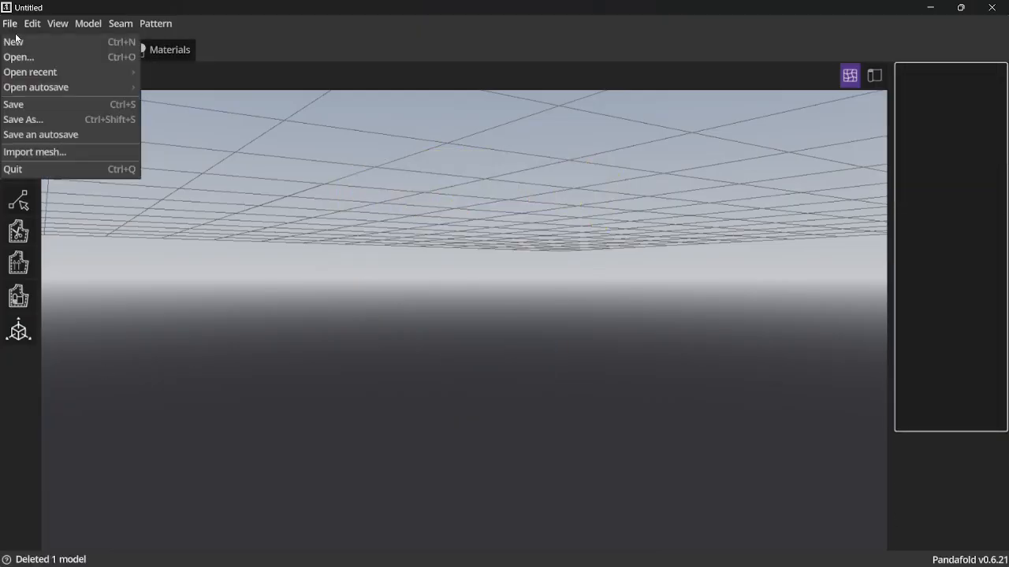
{"action": "left_click", "coordinate": [59, 150]}
{"action": "left_click", "coordinate": [92, 122]}
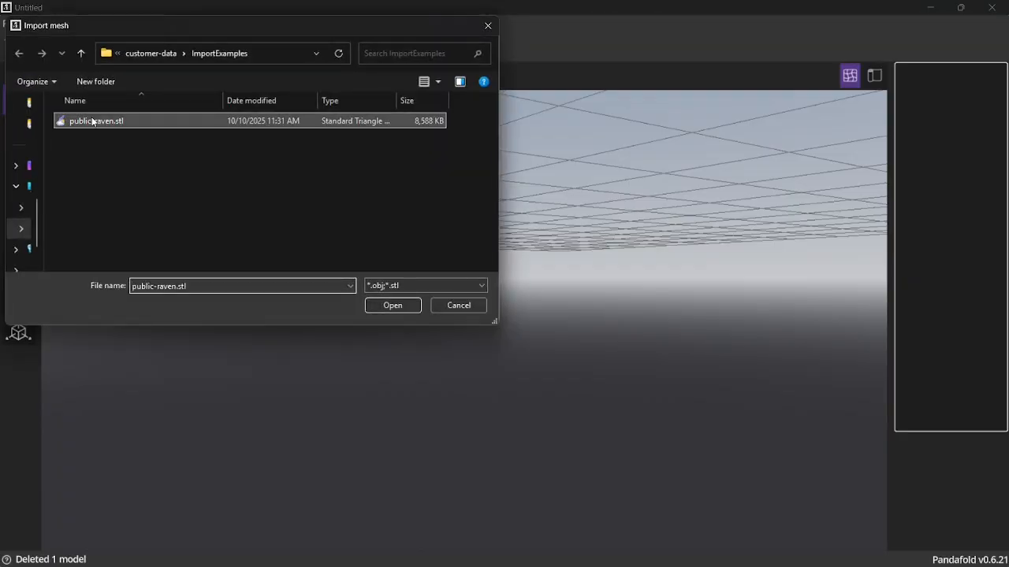
{"action": "left_click", "coordinate": [383, 305]}
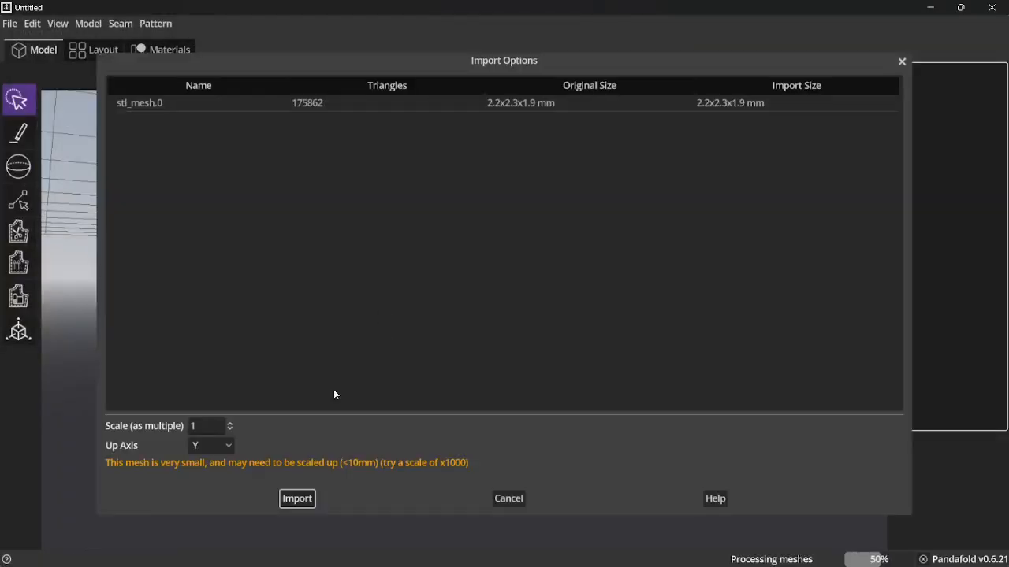
{"action": "left_click", "coordinate": [211, 426]}
{"action": "type", "text": "0"}
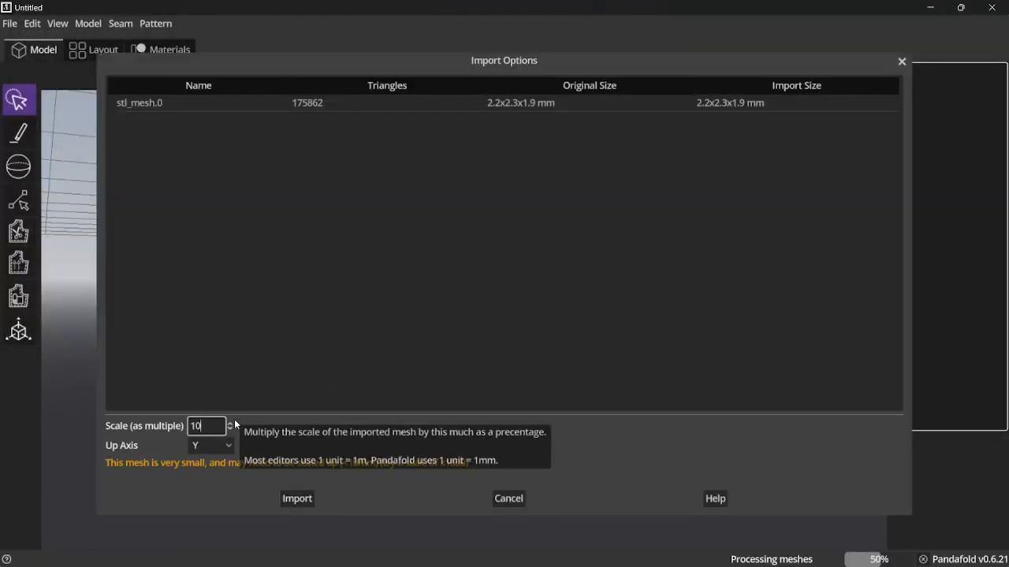
{"action": "type", "text": "0"}
{"action": "left_click", "coordinate": [214, 446]}
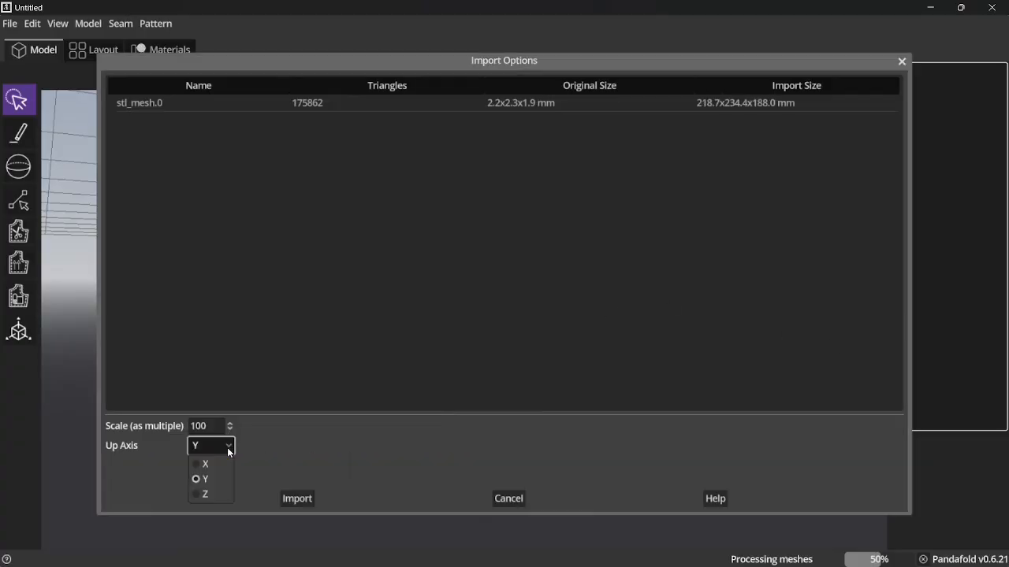
{"action": "left_click", "coordinate": [198, 493]}
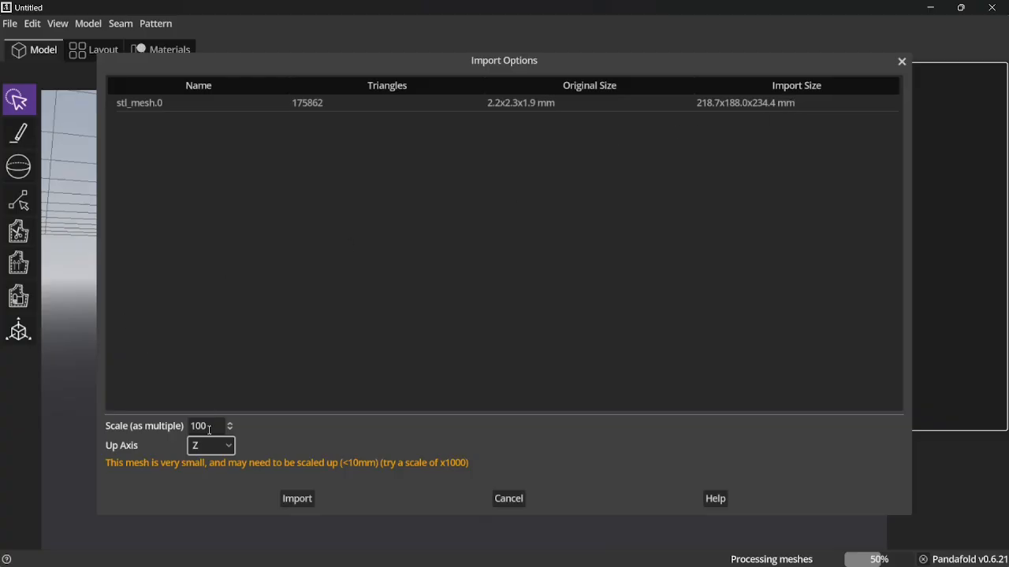
{"action": "left_click", "coordinate": [303, 498]}
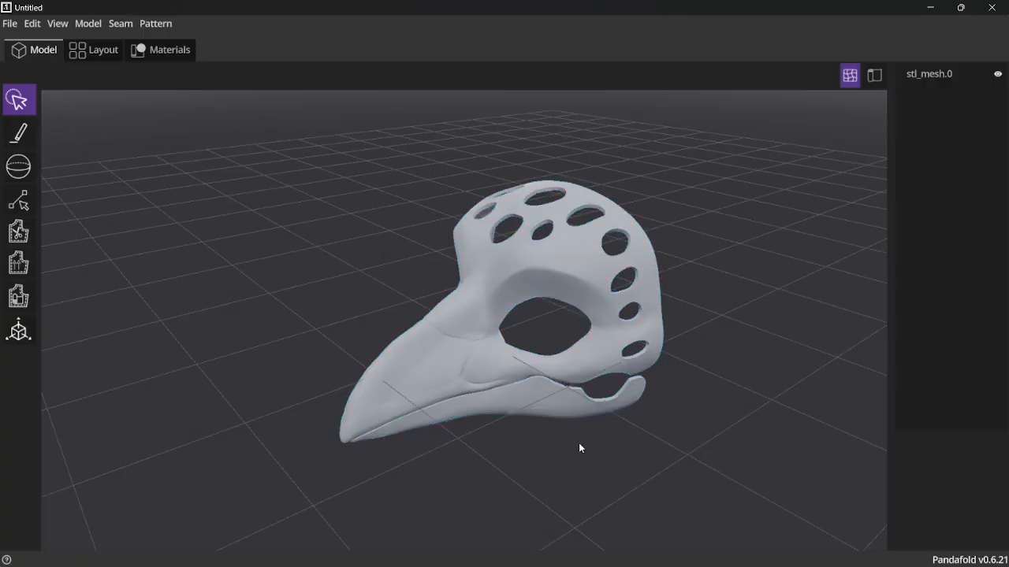
Step: Hide the 3D grid around the imported raven mask
{"action": "middle_click_drag", "start_coordinate": [525, 446], "coordinate": [537, 463]}
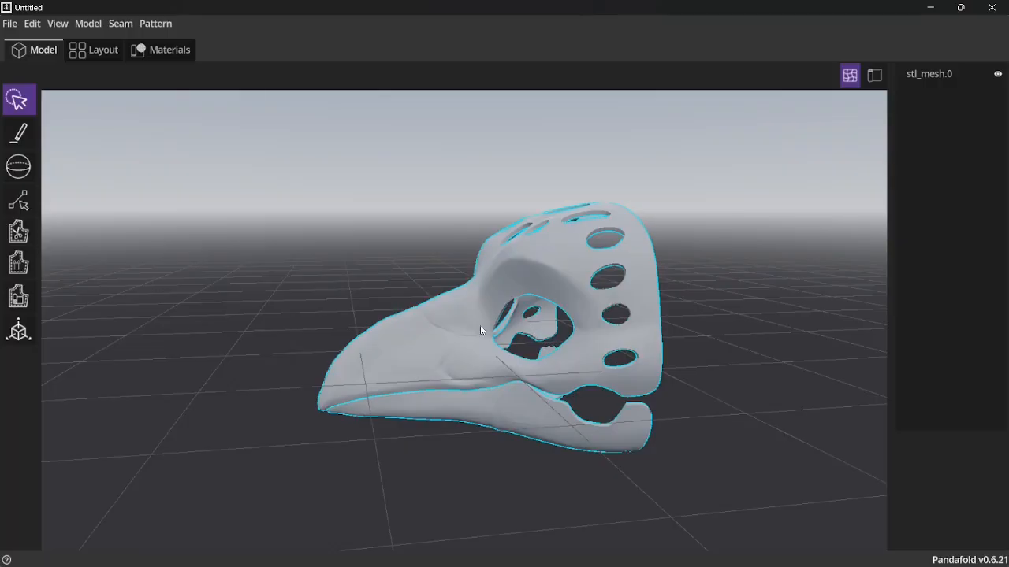
{"action": "left_click", "coordinate": [59, 24]}
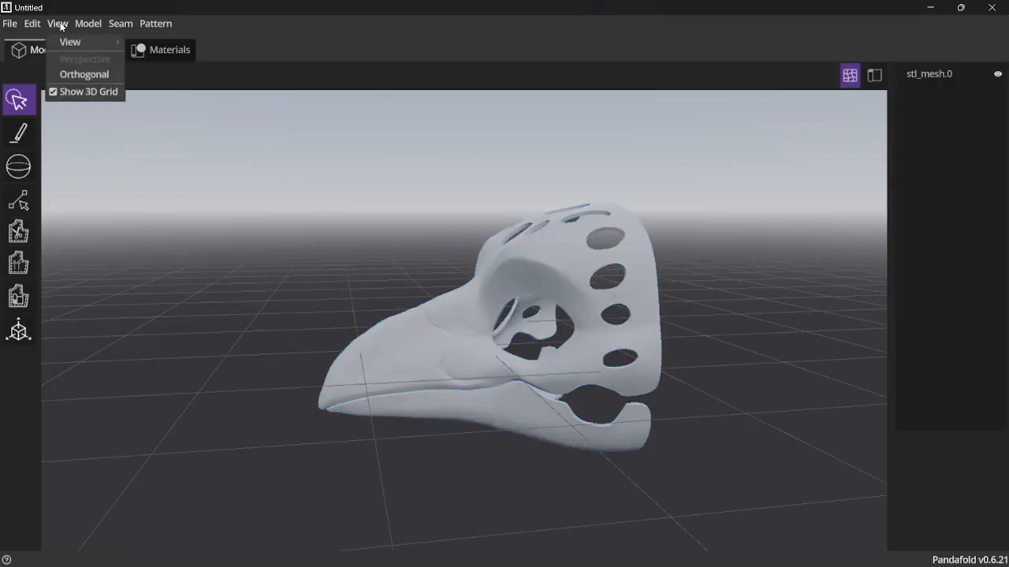
{"action": "left_click", "coordinate": [53, 92]}
{"action": "left_click_drag", "start_coordinate": [291, 261], "coordinate": [261, 248]}
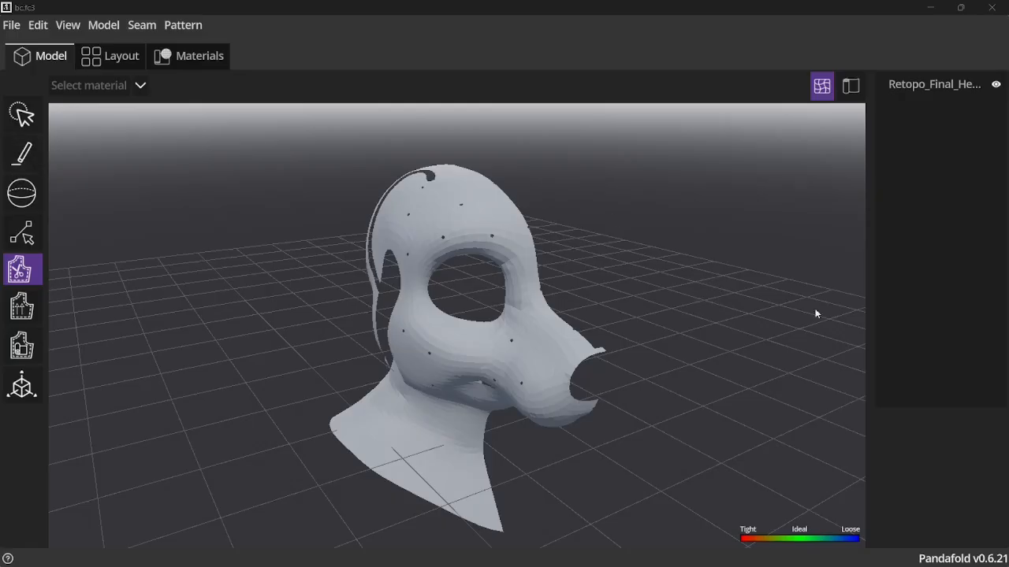
Step: Show the wireframe on the Retopo_Final_Head model in bc.fc3
{"action": "right_click", "coordinate": [912, 90]}
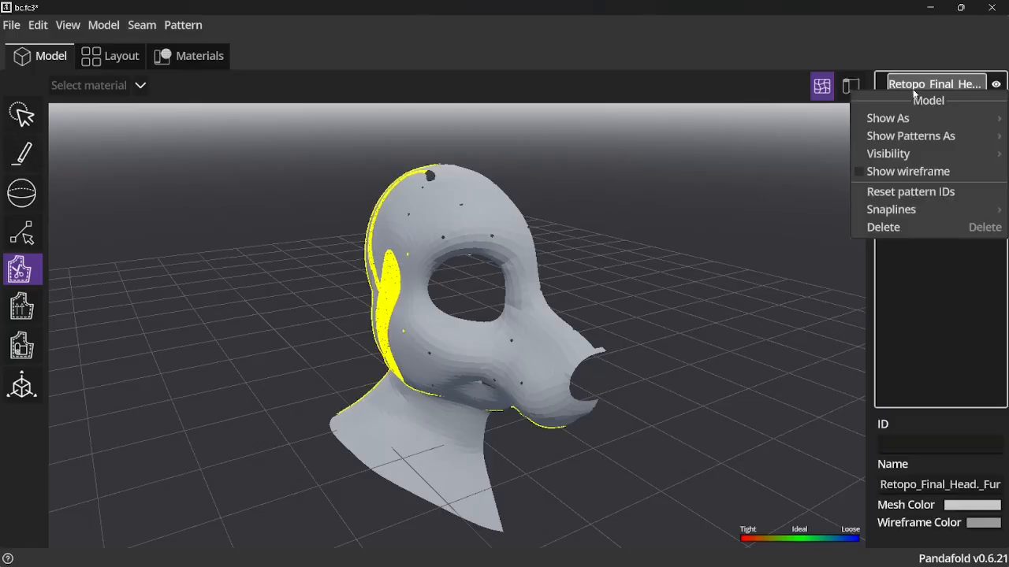
{"action": "left_click", "coordinate": [904, 172]}
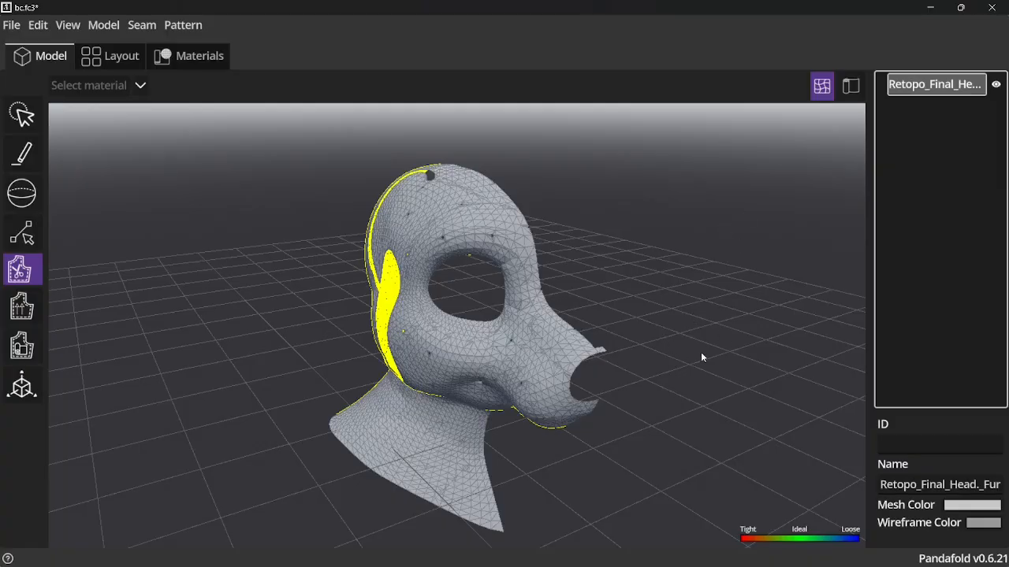
{"action": "middle_click_drag", "start_coordinate": [701, 354], "coordinate": [650, 315]}
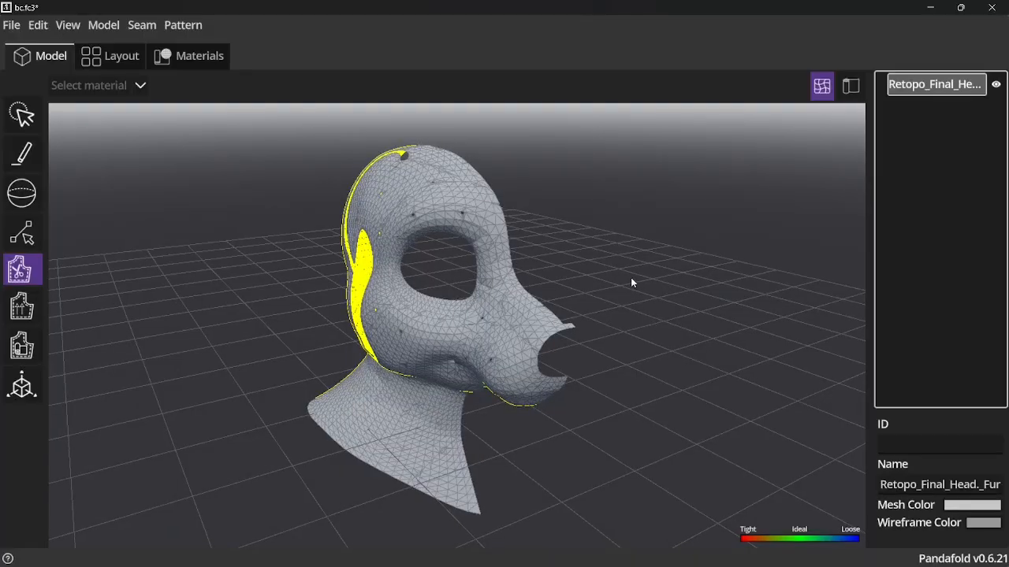
{"action": "mouse_move", "coordinate": [631, 278]}
{"action": "middle_mouse_down"}
{"action": "mouse_move", "coordinate": [672, 272]}
{"action": "mouse_move", "coordinate": [752, 291]}
{"action": "mouse_move", "coordinate": [653, 260]}
{"action": "mouse_move", "coordinate": [624, 263]}
{"action": "middle_mouse_up"}
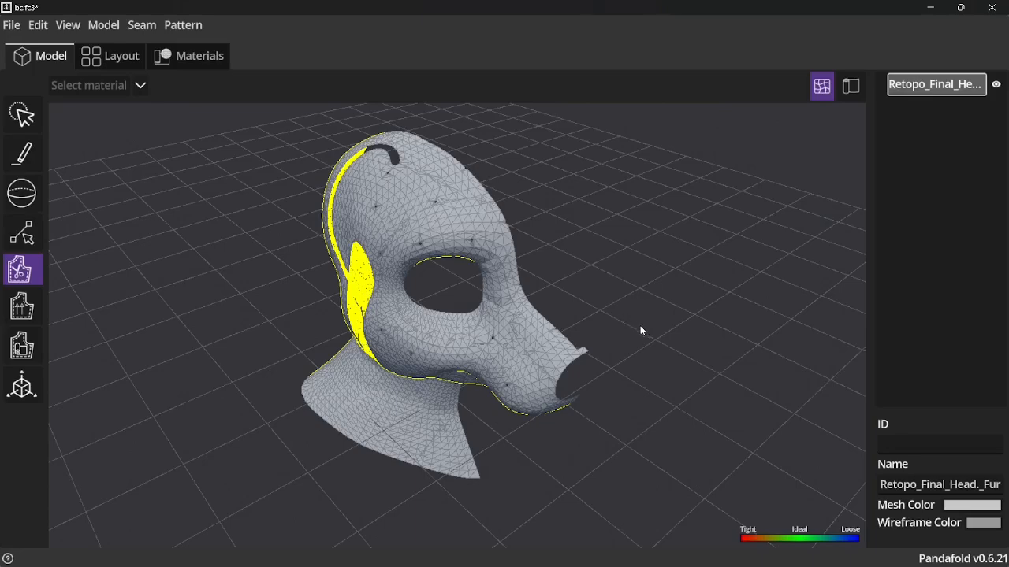
Step: Draw a seam across the side of the snout, from the upper edge of the muzzle to the rim of the nose opening
{"action": "scroll", "coordinate": [739, 377], "scroll_direction": "up", "scroll_amount": 5}
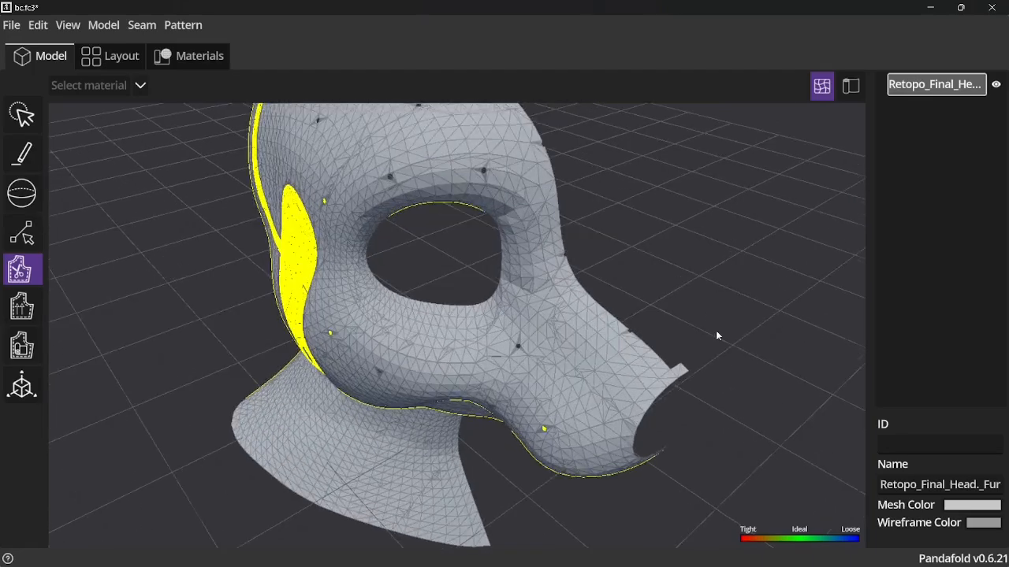
{"action": "left_click", "coordinate": [22, 154]}
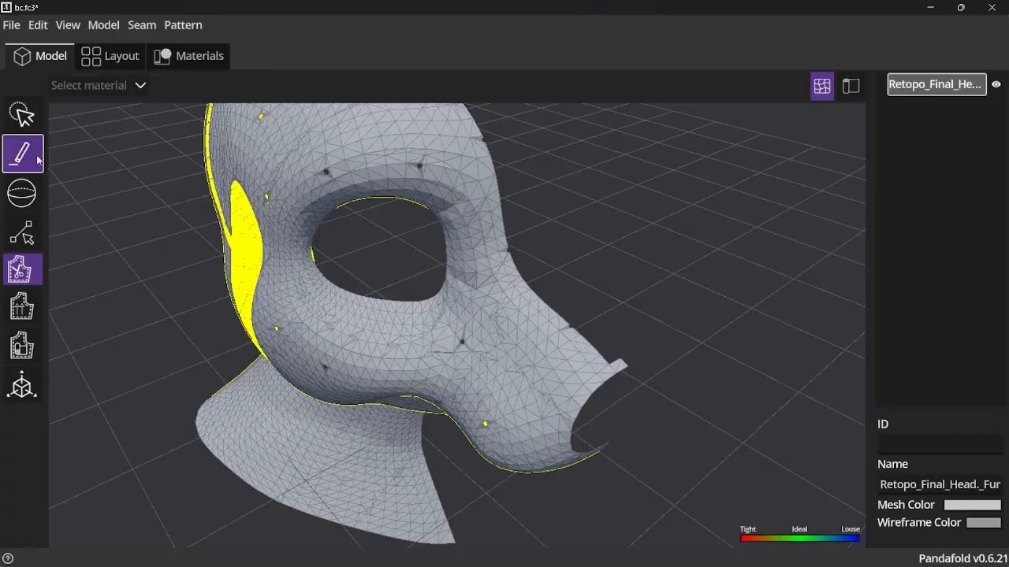
{"action": "left_click", "coordinate": [530, 292]}
{"action": "left_click", "coordinate": [497, 322]}
{"action": "left_click", "coordinate": [534, 389]}
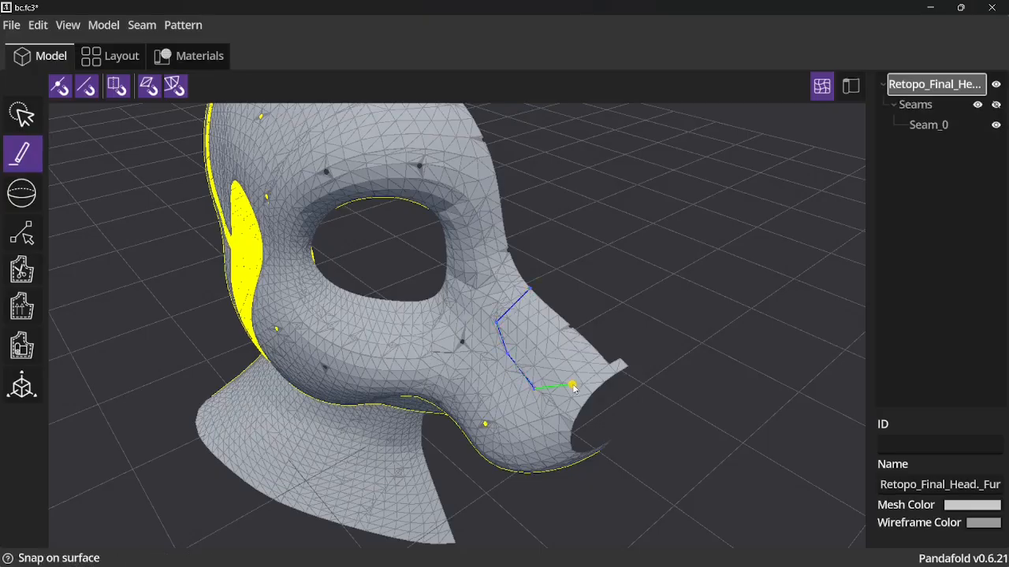
{"action": "double_click", "coordinate": [582, 407]}
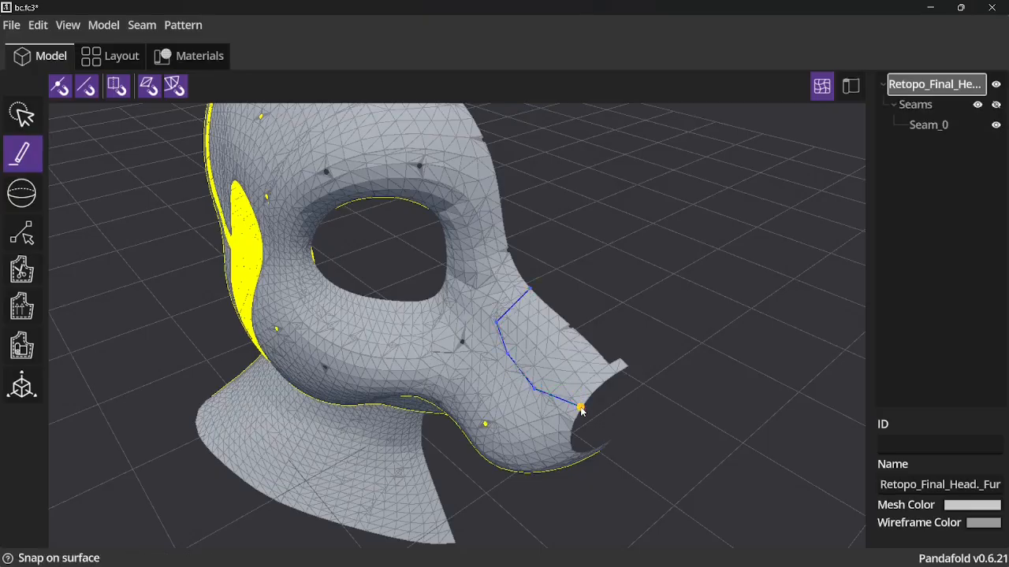
Step: Cut the snout area bounded by the seam into a pattern piece and view it flattened in the layout
{"action": "left_click", "coordinate": [36, 282]}
{"action": "left_click_drag", "start_coordinate": [536, 345], "coordinate": [585, 372]}
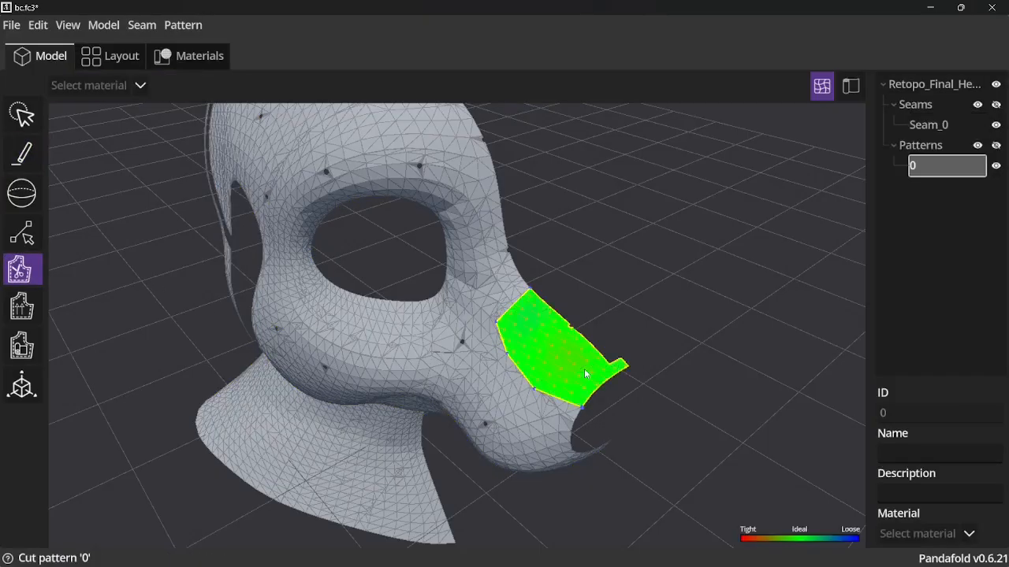
{"action": "left_click", "coordinate": [105, 55]}
{"action": "scroll", "coordinate": [502, 366], "scroll_direction": "up", "scroll_amount": 5}
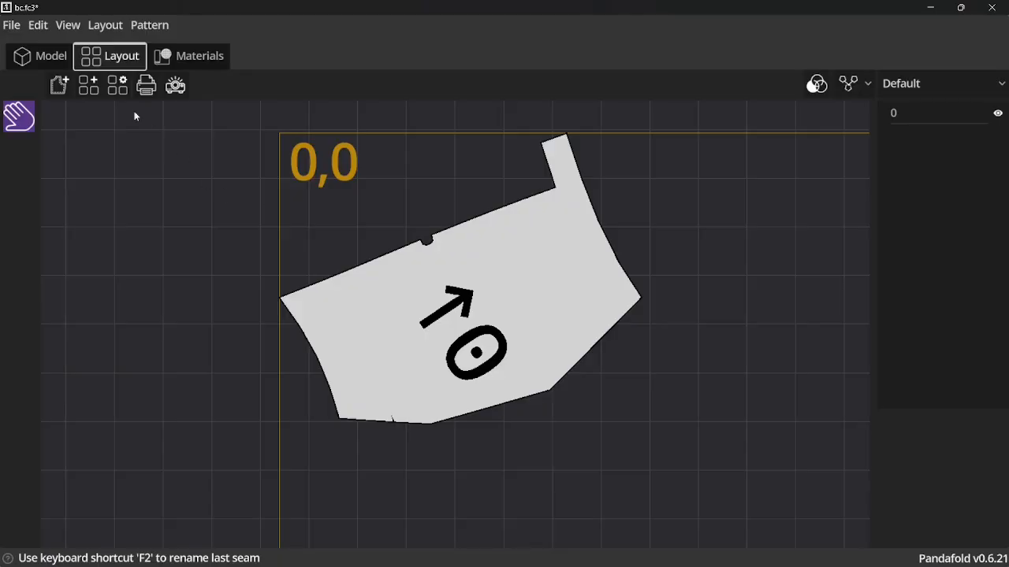
Step: Return to the 3D model and draw a closed seam loop around the eye opening
{"action": "left_click", "coordinate": [49, 57]}
{"action": "middle_click_drag", "start_coordinate": [616, 256], "coordinate": [666, 274]}
{"action": "left_click_drag", "start_coordinate": [648, 205], "coordinate": [649, 225]}
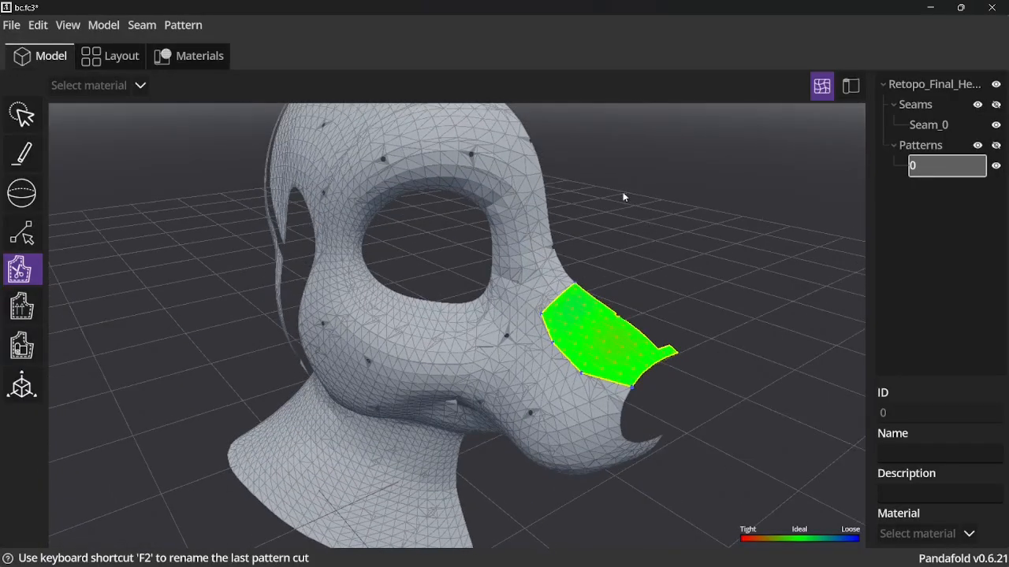
{"action": "middle_click_drag", "start_coordinate": [623, 196], "coordinate": [663, 262]}
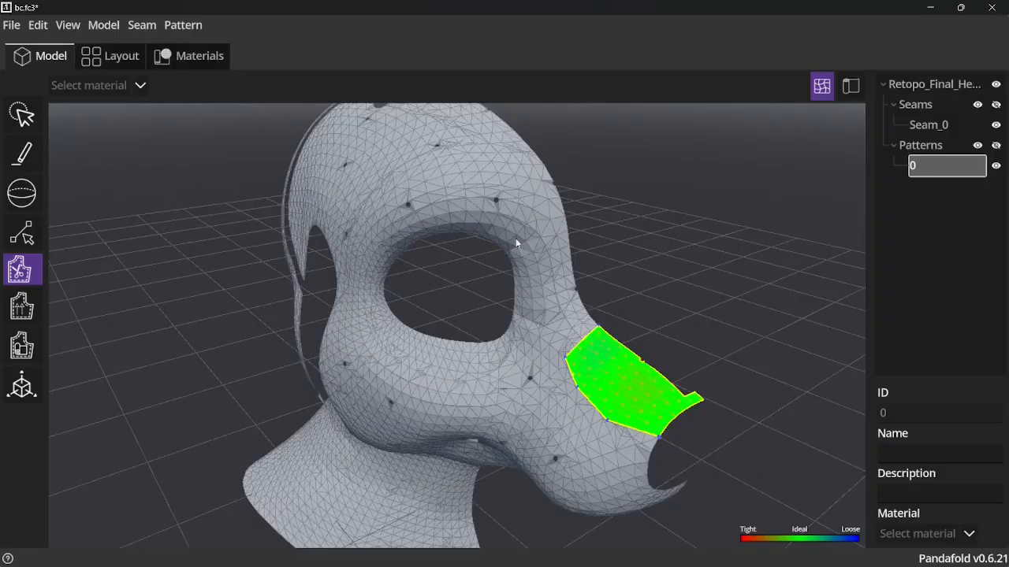
{"action": "left_click", "coordinate": [22, 154]}
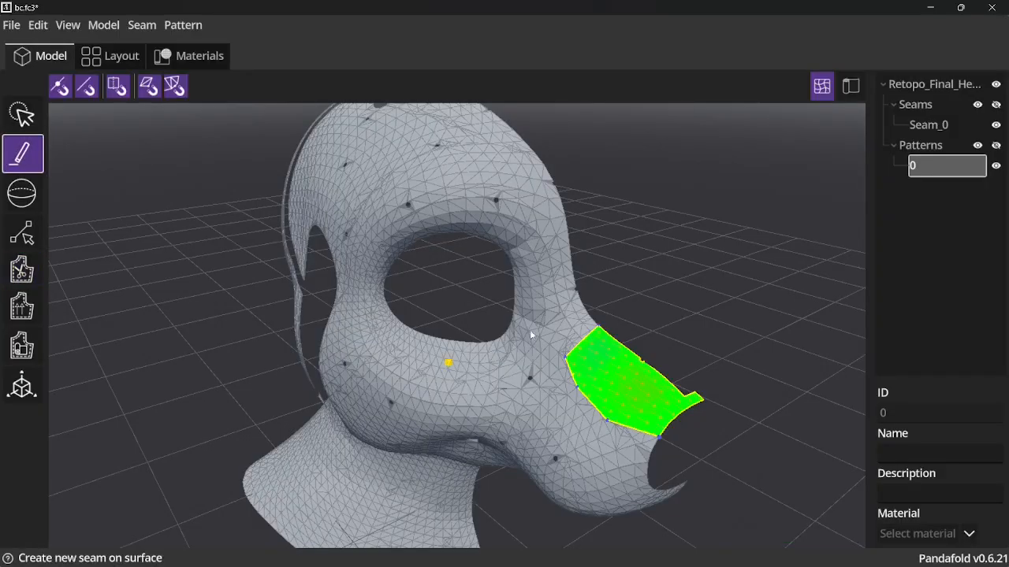
{"action": "left_click", "coordinate": [449, 214]}
{"action": "left_click", "coordinate": [512, 228]}
{"action": "left_click", "coordinate": [526, 241]}
{"action": "left_click", "coordinate": [536, 280]}
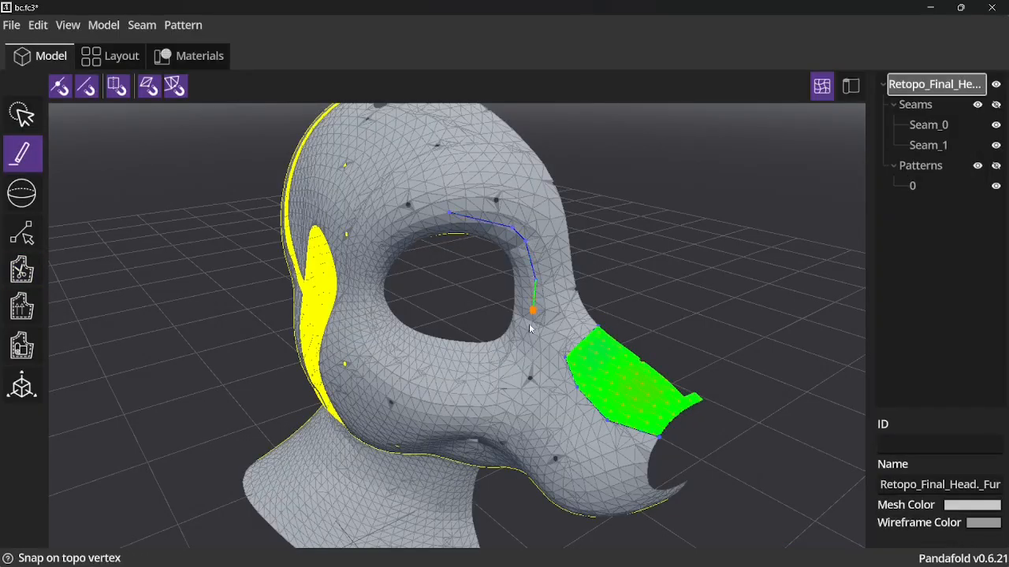
{"action": "left_click", "coordinate": [534, 312]}
{"action": "left_click", "coordinate": [516, 353]}
{"action": "left_click", "coordinate": [469, 362]}
{"action": "left_click", "coordinate": [402, 348]}
{"action": "left_click", "coordinate": [360, 314]}
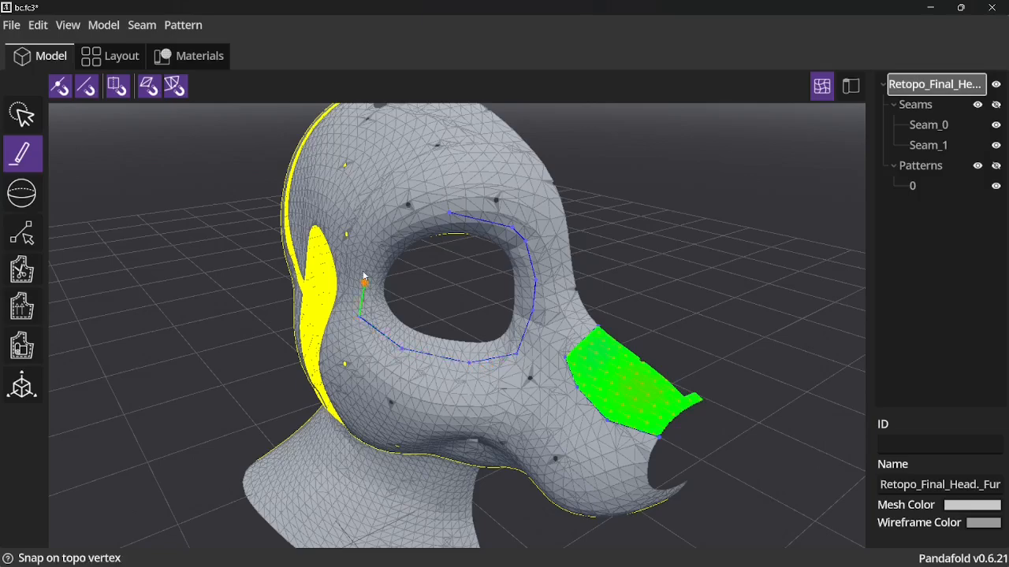
{"action": "left_click", "coordinate": [363, 271]}
{"action": "left_click", "coordinate": [385, 229]}
{"action": "left_click", "coordinate": [410, 223]}
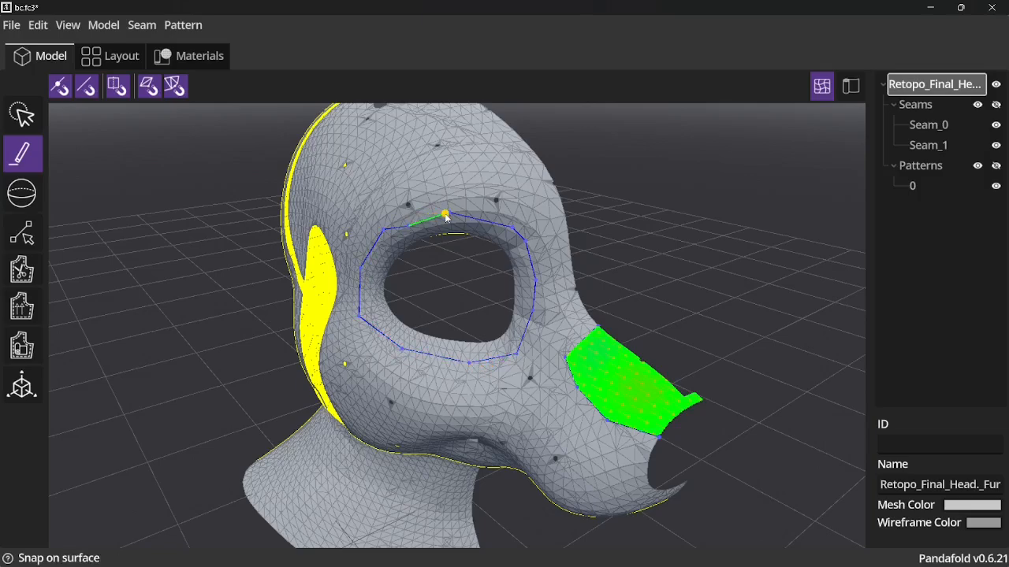
{"action": "left_click", "coordinate": [449, 215]}
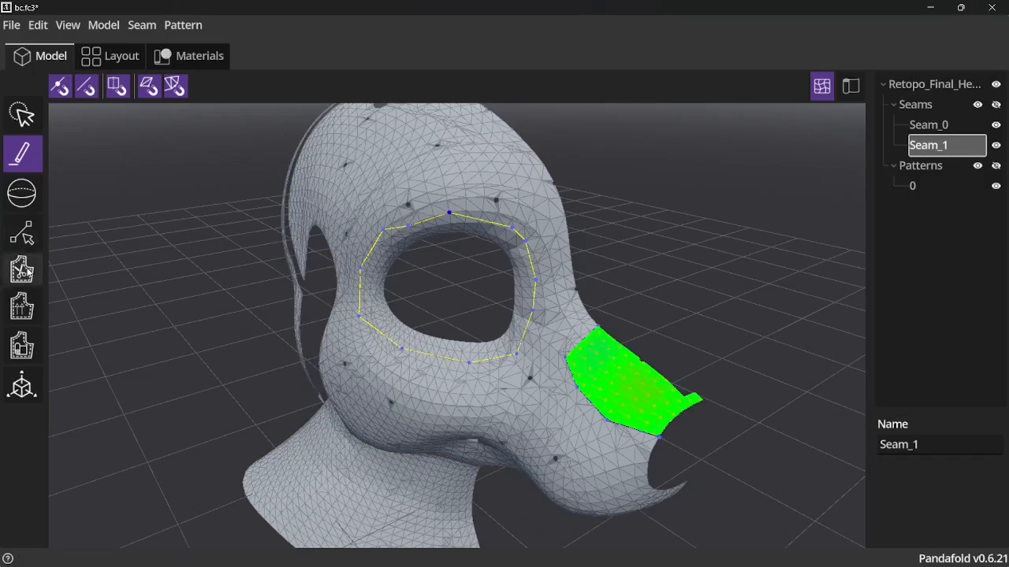
{"action": "left_click", "coordinate": [360, 269]}
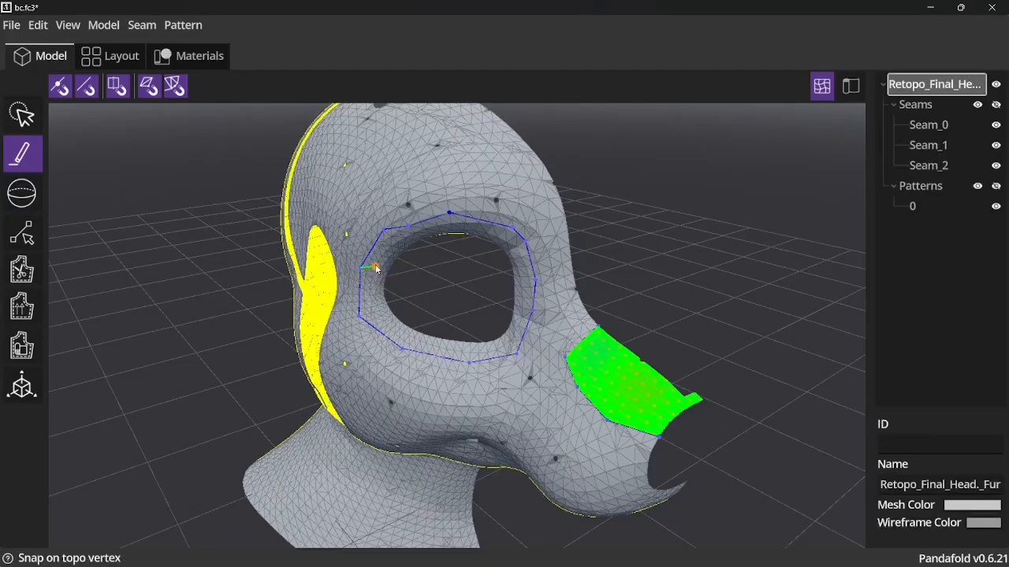
{"action": "middle_click_drag", "start_coordinate": [377, 270], "coordinate": [398, 276]}
{"action": "scroll", "coordinate": [398, 276], "scroll_direction": "up", "scroll_amount": 5}
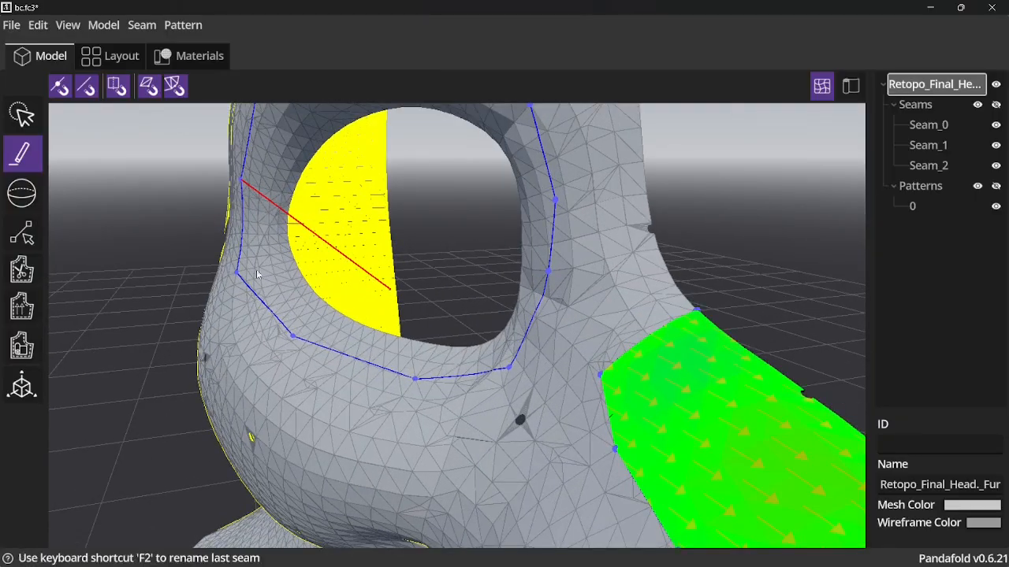
{"action": "key", "text": "ctrl+z"}
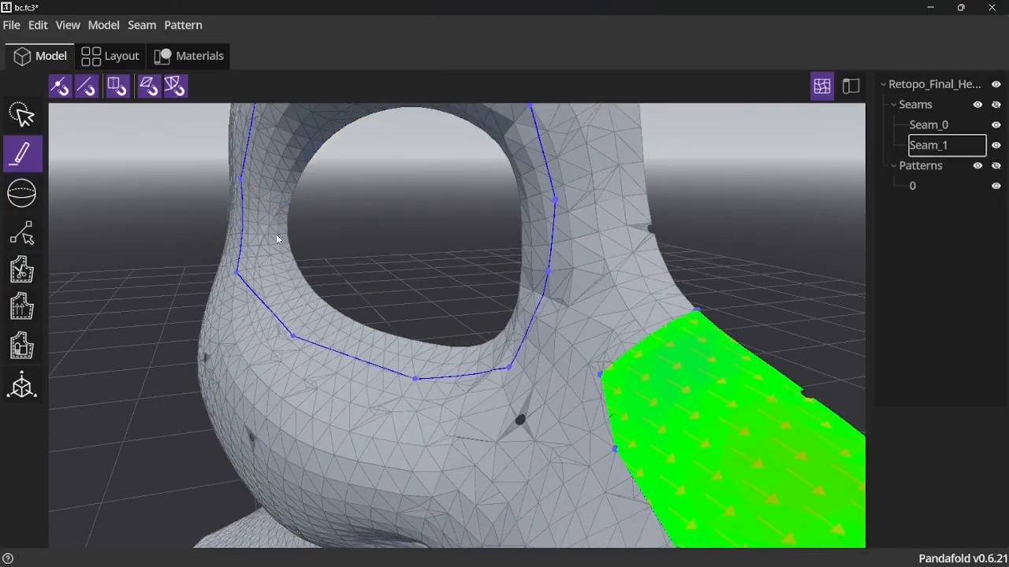
Step: Draw two short seams from the eye seam loop to the rim of the eye opening, one at each side
{"action": "left_click", "coordinate": [242, 179]}
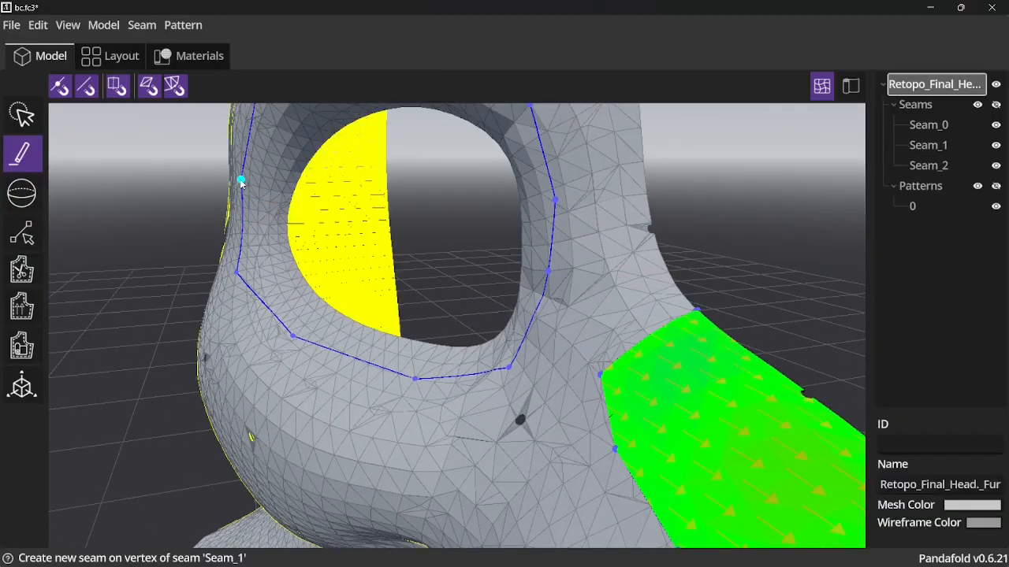
{"action": "left_click", "coordinate": [292, 194]}
{"action": "middle_click_drag", "start_coordinate": [773, 241], "coordinate": [736, 239]}
{"action": "left_click", "coordinate": [625, 197]}
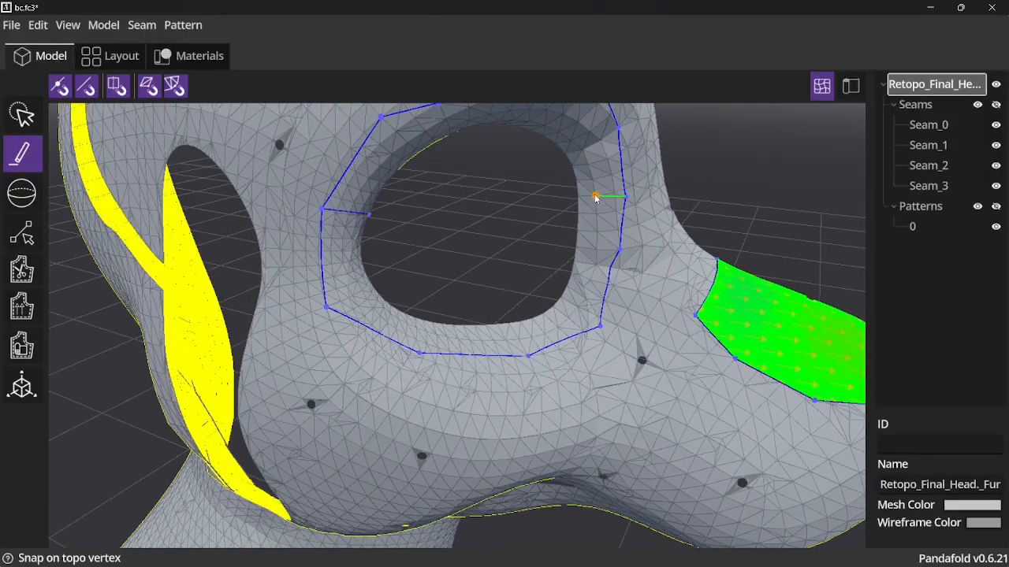
{"action": "left_click", "coordinate": [579, 203]}
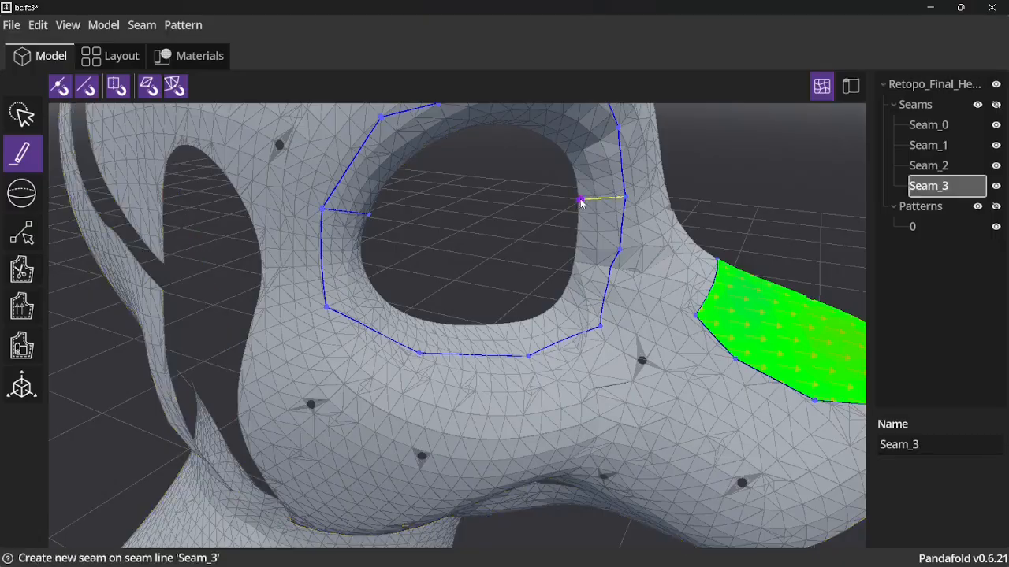
Step: Cut the upper and lower halves of the ring around the eye into two separate pattern pieces
{"action": "middle_click_drag", "start_coordinate": [431, 232], "coordinate": [418, 339]}
{"action": "left_click", "coordinate": [21, 272]}
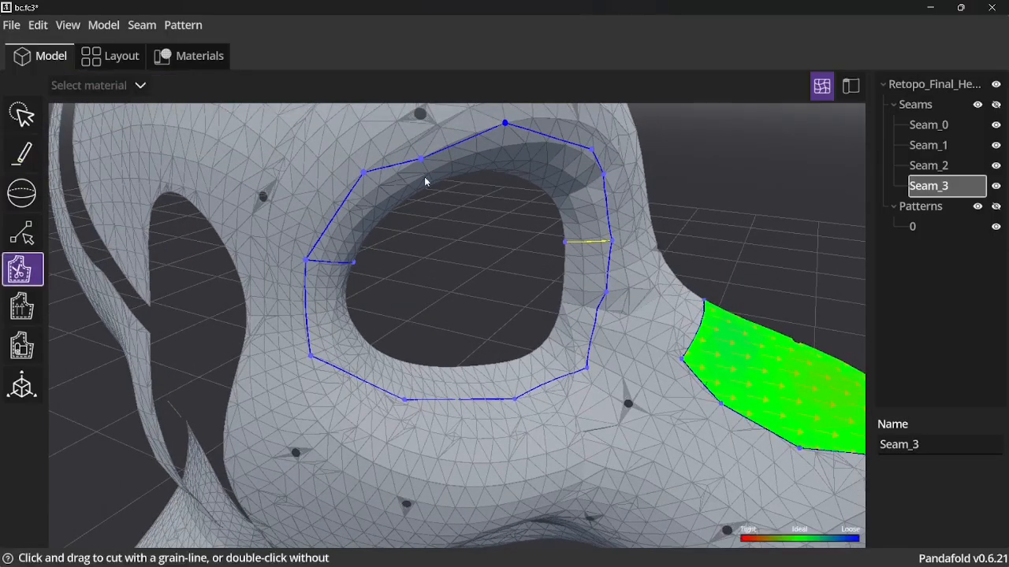
{"action": "double_click", "coordinate": [442, 166]}
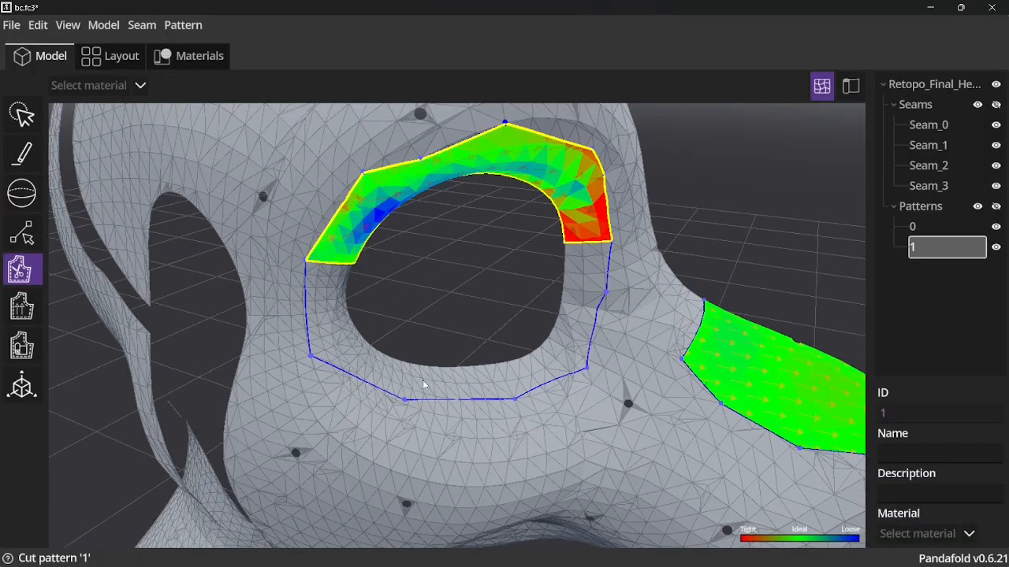
{"action": "double_click", "coordinate": [494, 369]}
{"action": "middle_click_drag", "start_coordinate": [445, 264], "coordinate": [441, 243]}
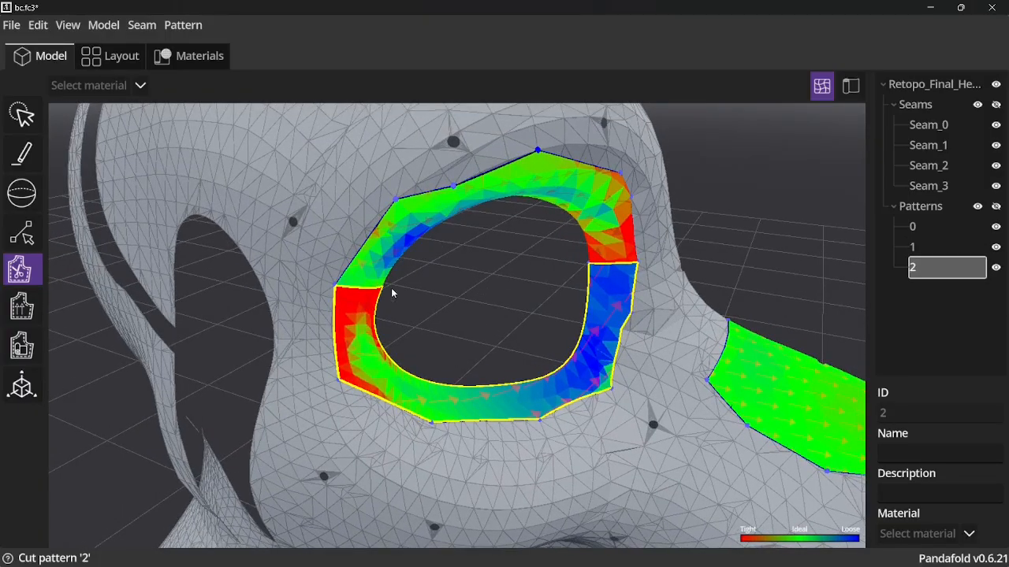
Step: In the layout, spread out the overlapping pattern pieces and rotate piece 1 by about 189 degrees to face piece 2
{"action": "left_click", "coordinate": [95, 58]}
{"action": "scroll", "coordinate": [383, 497], "scroll_direction": "down", "scroll_amount": 7}
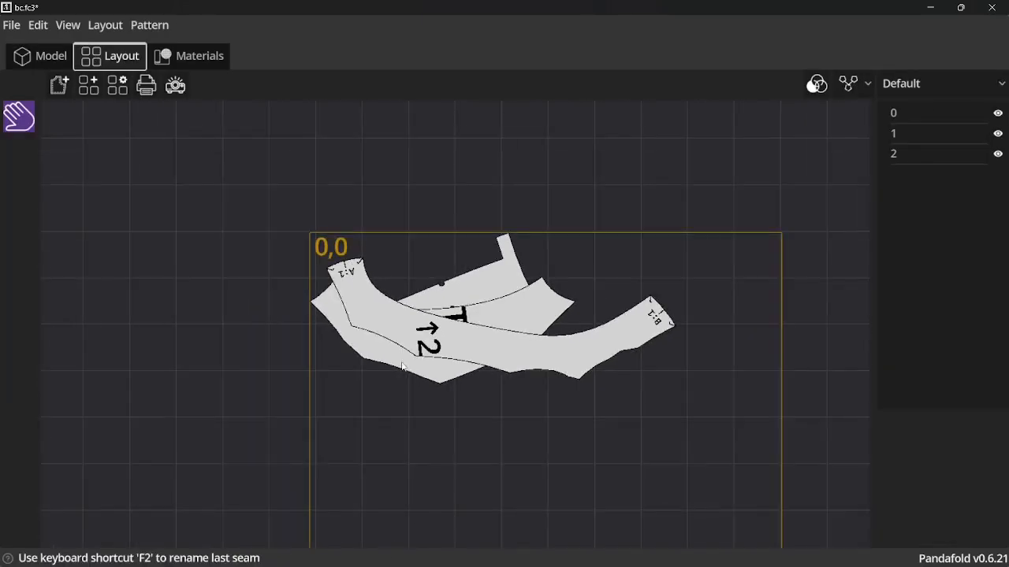
{"action": "left_click_drag", "start_coordinate": [403, 330], "coordinate": [437, 223]}
{"action": "left_click", "coordinate": [438, 326]}
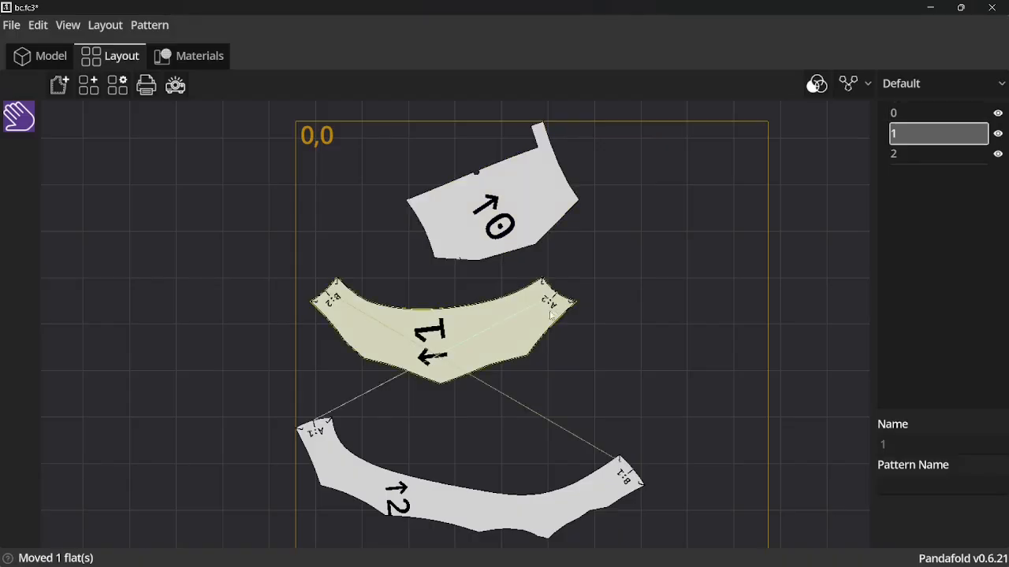
{"action": "left_click_drag", "start_coordinate": [527, 318], "coordinate": [557, 322]}
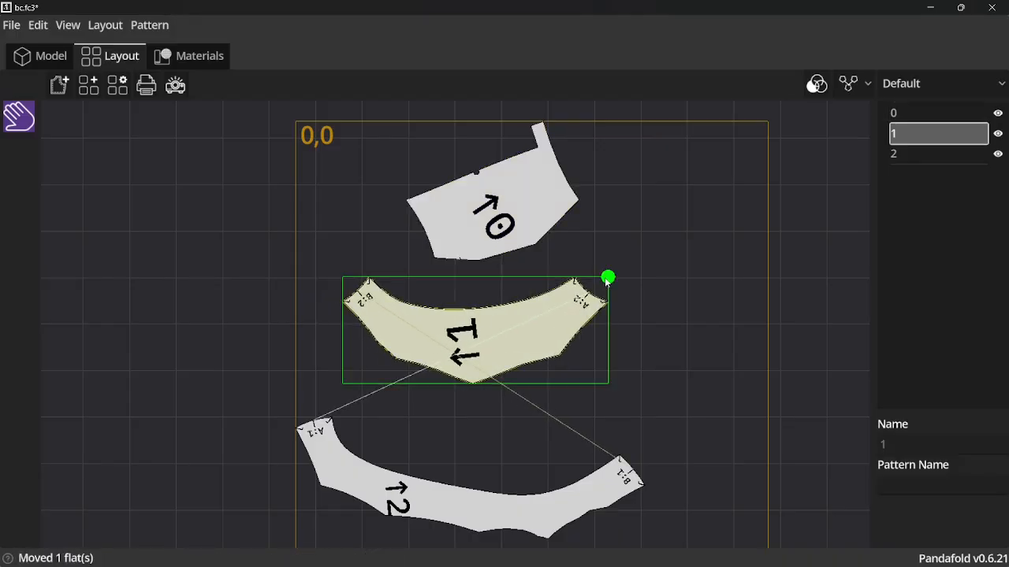
{"action": "left_click_drag", "start_coordinate": [608, 278], "coordinate": [319, 368]}
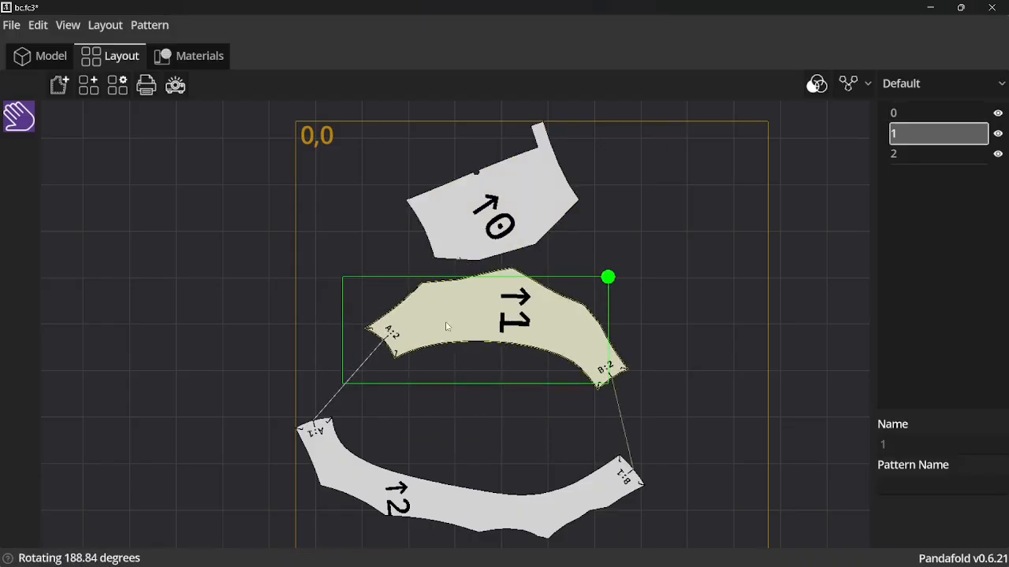
{"action": "left_click_drag", "start_coordinate": [446, 324], "coordinate": [413, 356]}
Step: Return to the 3D model and draw a closed, irregular 16-point seam outline on the forehead above the eye
{"action": "left_click", "coordinate": [42, 67]}
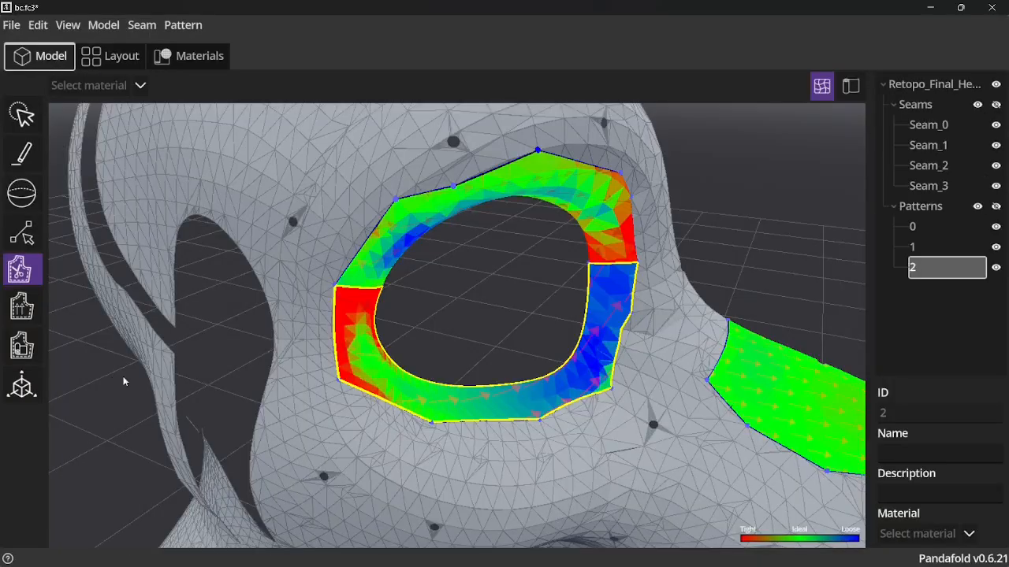
{"action": "middle_click_drag", "start_coordinate": [739, 229], "coordinate": [770, 220]}
{"action": "scroll", "coordinate": [772, 219], "scroll_direction": "down", "scroll_amount": 6}
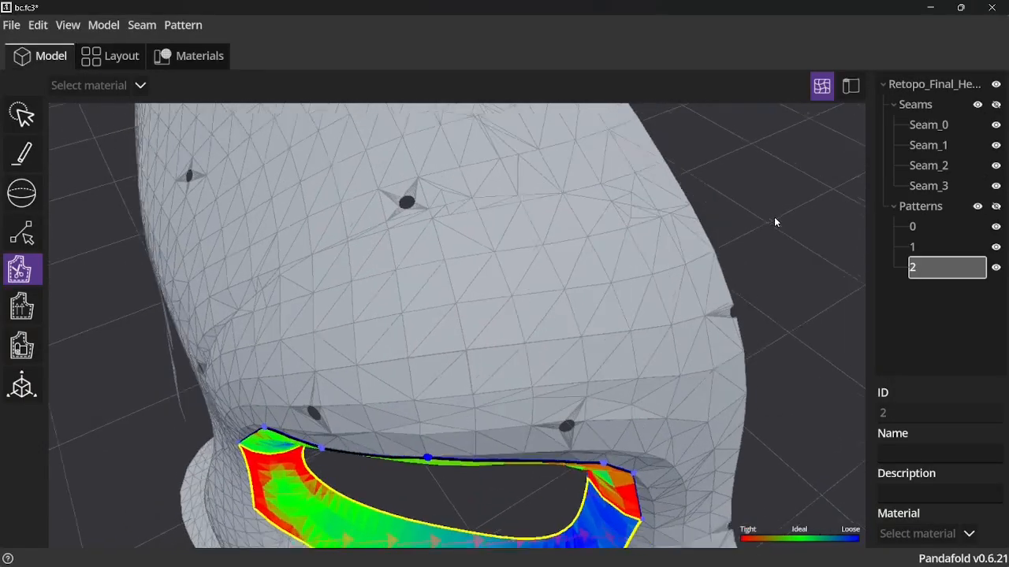
{"action": "middle_click_drag", "start_coordinate": [731, 256], "coordinate": [643, 333]}
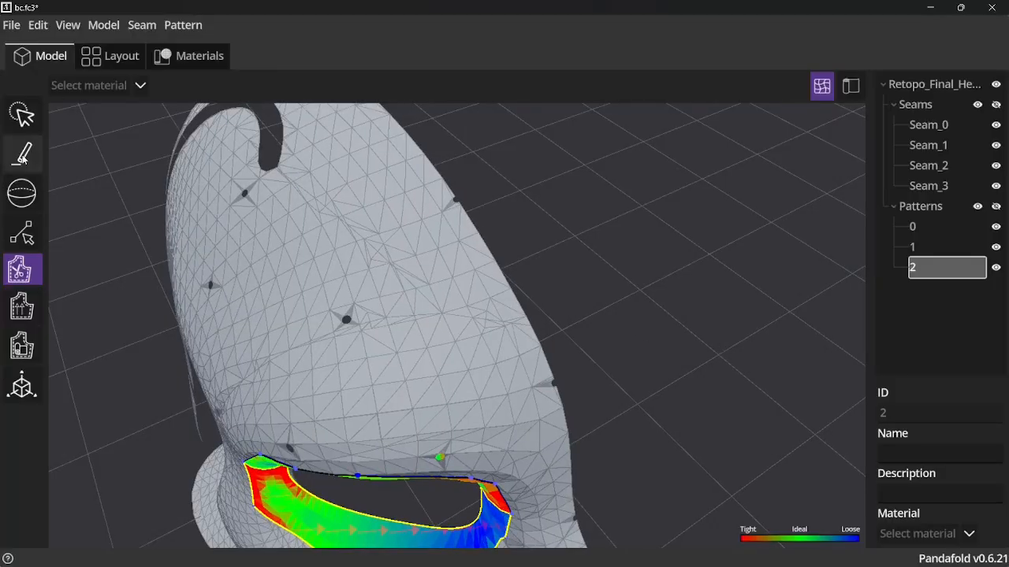
{"action": "left_click", "coordinate": [22, 154]}
{"action": "scroll", "coordinate": [654, 323], "scroll_direction": "up", "scroll_amount": 2}
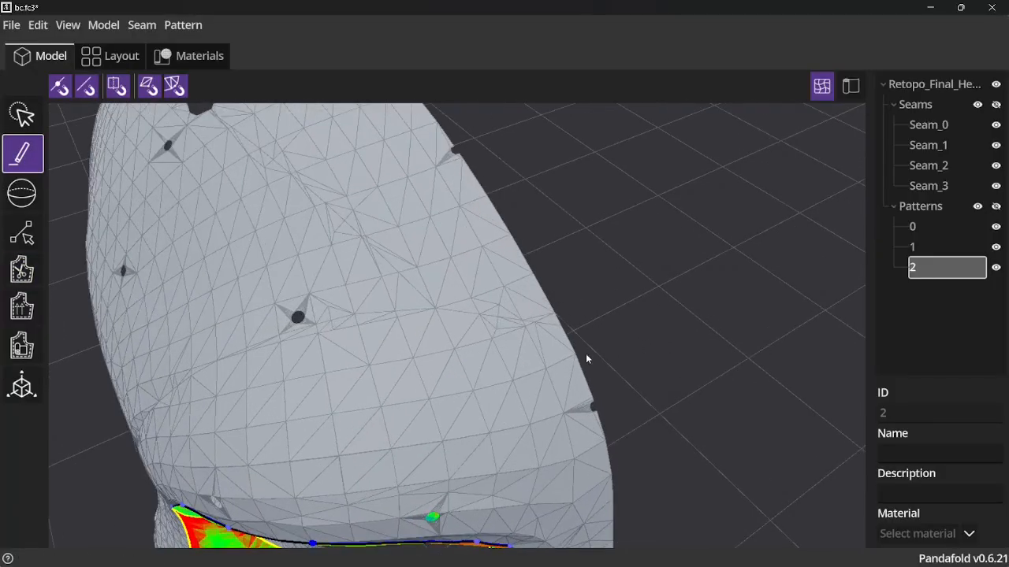
{"action": "left_click", "coordinate": [423, 396]}
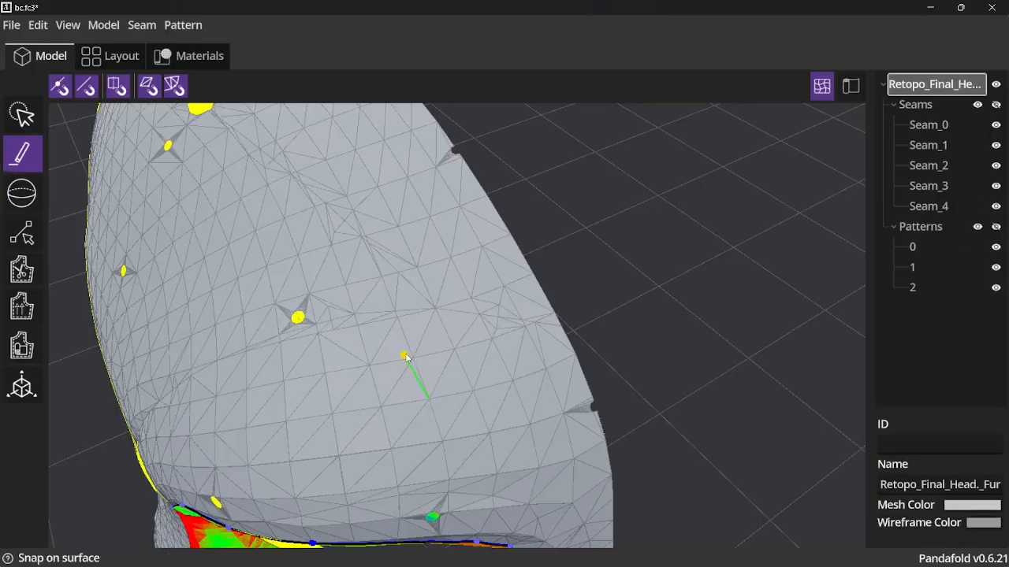
{"action": "left_click", "coordinate": [413, 358]}
{"action": "left_click", "coordinate": [397, 317]}
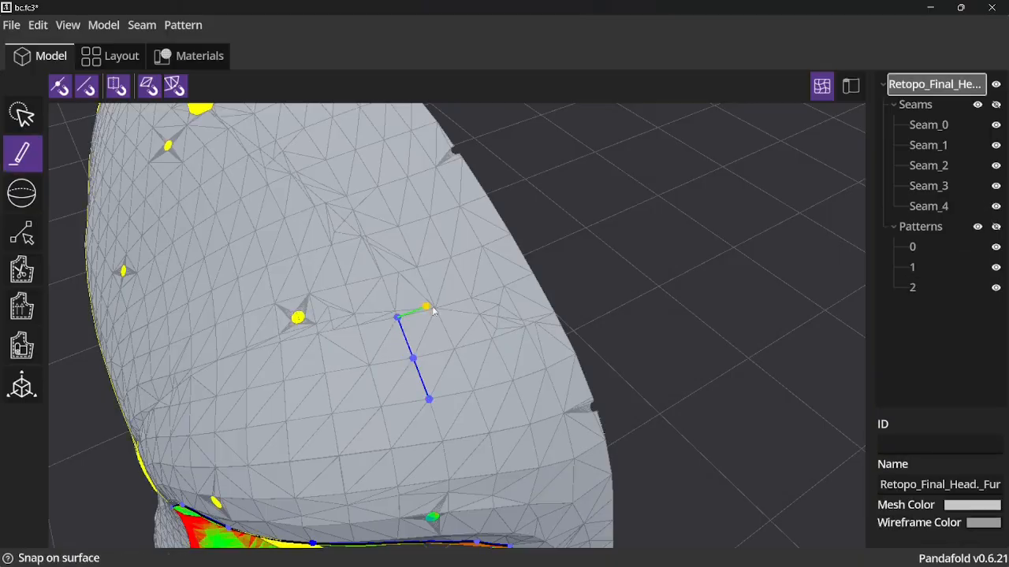
{"action": "left_click", "coordinate": [435, 309]}
{"action": "left_click", "coordinate": [456, 352]}
{"action": "left_click", "coordinate": [492, 340]}
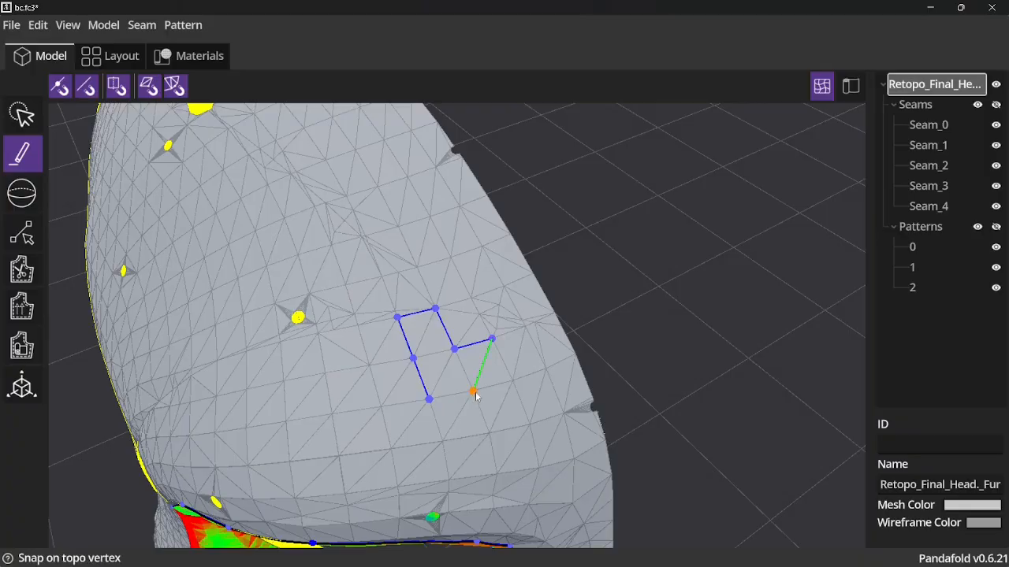
{"action": "left_click", "coordinate": [474, 394]}
{"action": "left_click", "coordinate": [529, 424]}
{"action": "left_click", "coordinate": [526, 462]}
{"action": "left_click", "coordinate": [481, 468]}
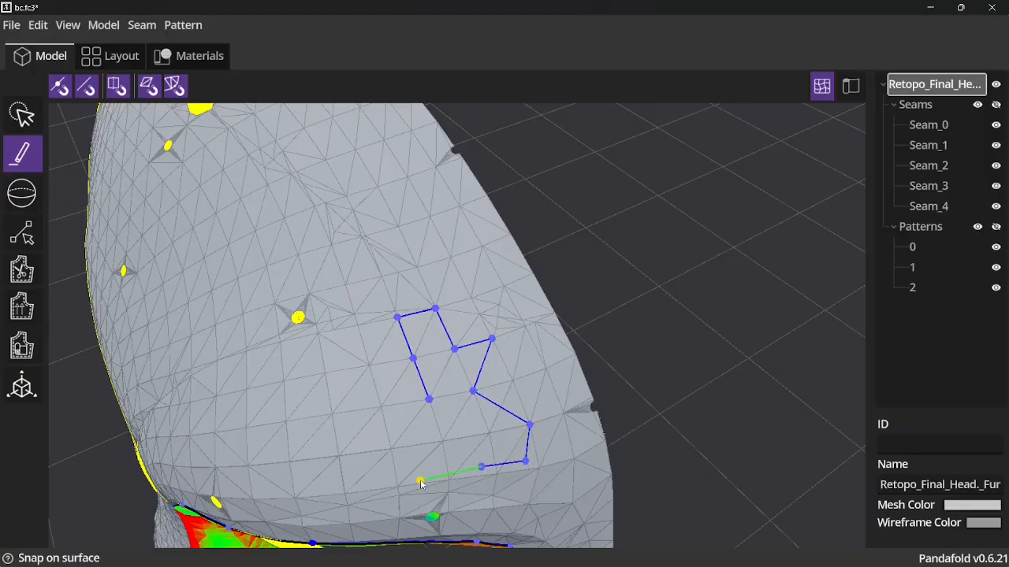
{"action": "left_click", "coordinate": [424, 473]}
{"action": "left_click", "coordinate": [408, 465]}
{"action": "left_click", "coordinate": [403, 446]}
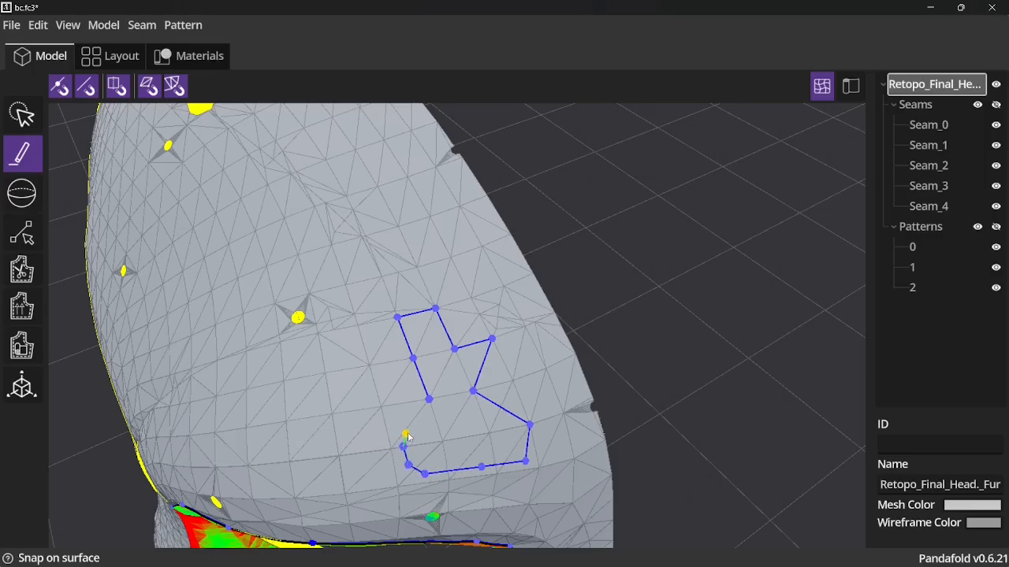
{"action": "left_click", "coordinate": [408, 432]}
{"action": "left_click", "coordinate": [415, 430]}
{"action": "left_click", "coordinate": [432, 427]}
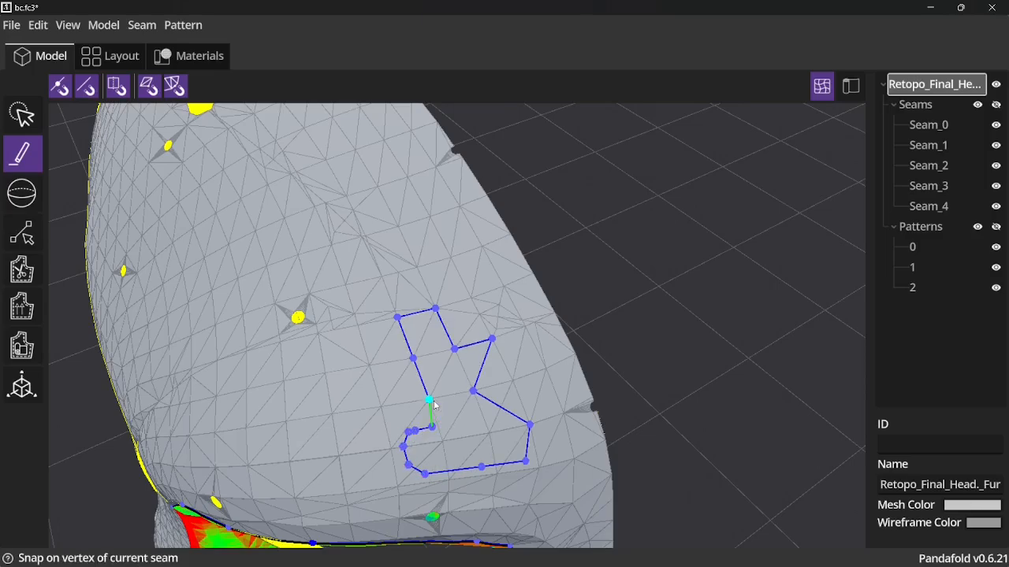
{"action": "left_click", "coordinate": [432, 402]}
Step: Cut the irregular forehead outline into a pattern piece with a grain line running from its wide base up the forehead
{"action": "left_click", "coordinate": [21, 269]}
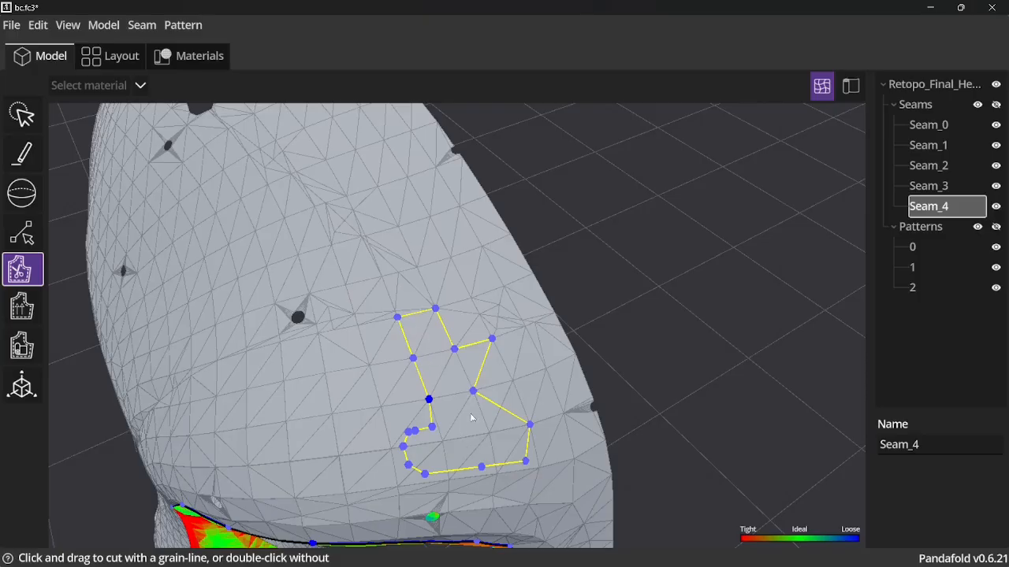
{"action": "left_click_drag", "start_coordinate": [464, 435], "coordinate": [444, 369]}
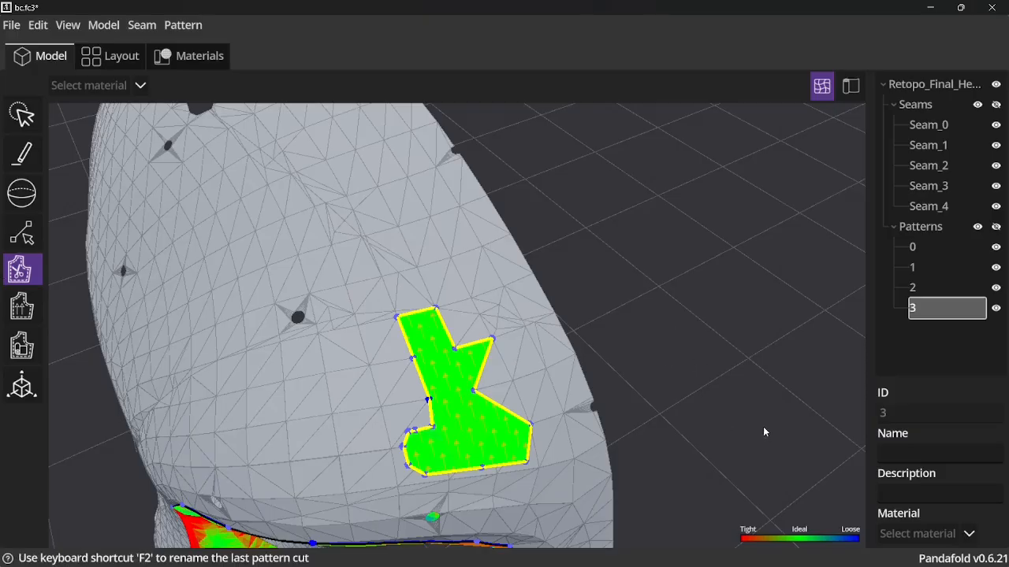
{"action": "middle_click_drag", "start_coordinate": [716, 384], "coordinate": [596, 363]}
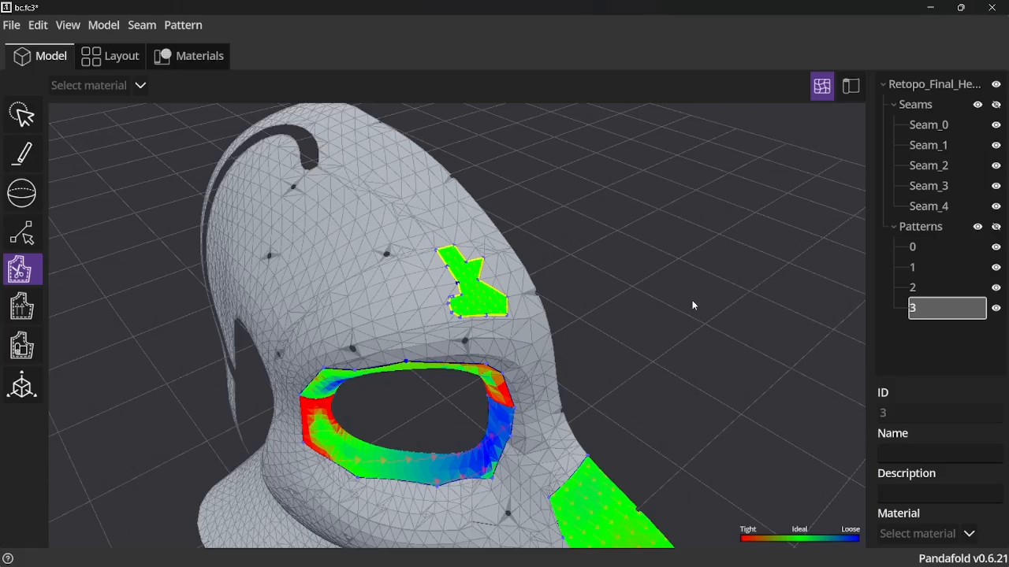
{"action": "middle_click_drag", "start_coordinate": [690, 299], "coordinate": [682, 312]}
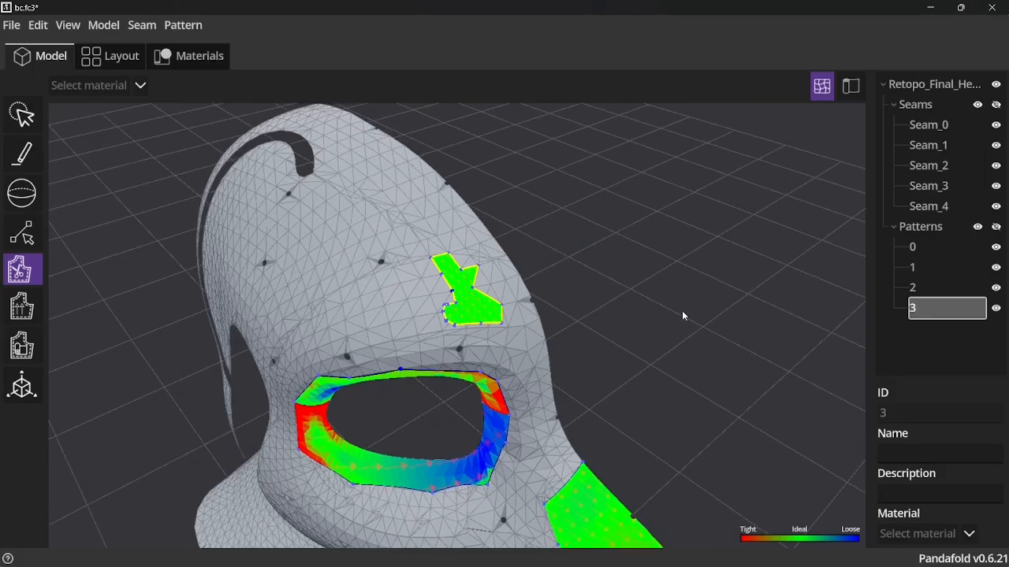
Step: In failed_mirror_1.fc3, try to mirror Seam_2 along the mouth about Center X
{"action": "left_click", "coordinate": [19, 151]}
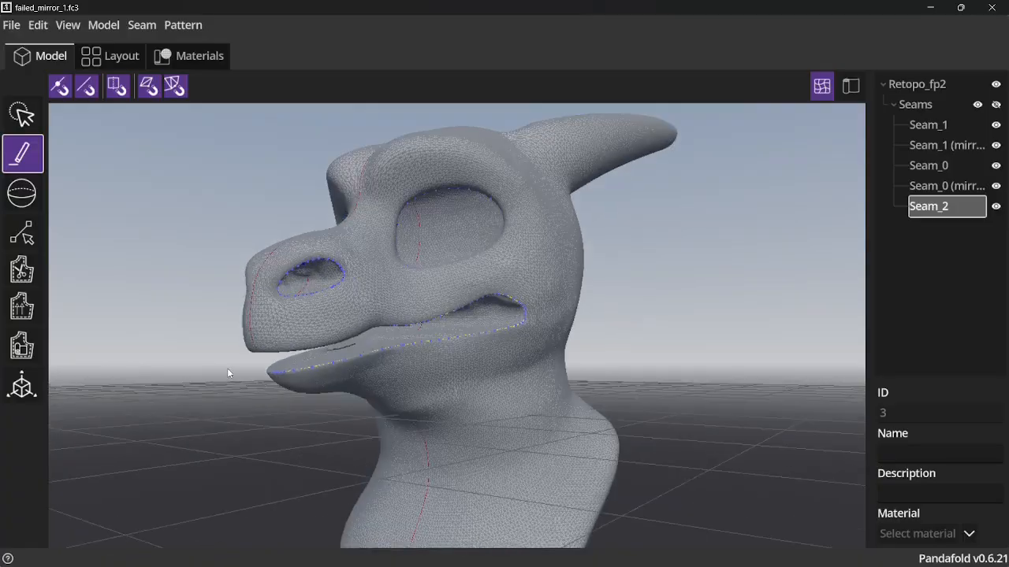
{"action": "scroll", "coordinate": [225, 373], "scroll_direction": "up", "scroll_amount": 4}
{"action": "middle_click_drag", "start_coordinate": [251, 421], "coordinate": [230, 415]}
{"action": "scroll", "coordinate": [235, 390], "scroll_direction": "up", "scroll_amount": 2}
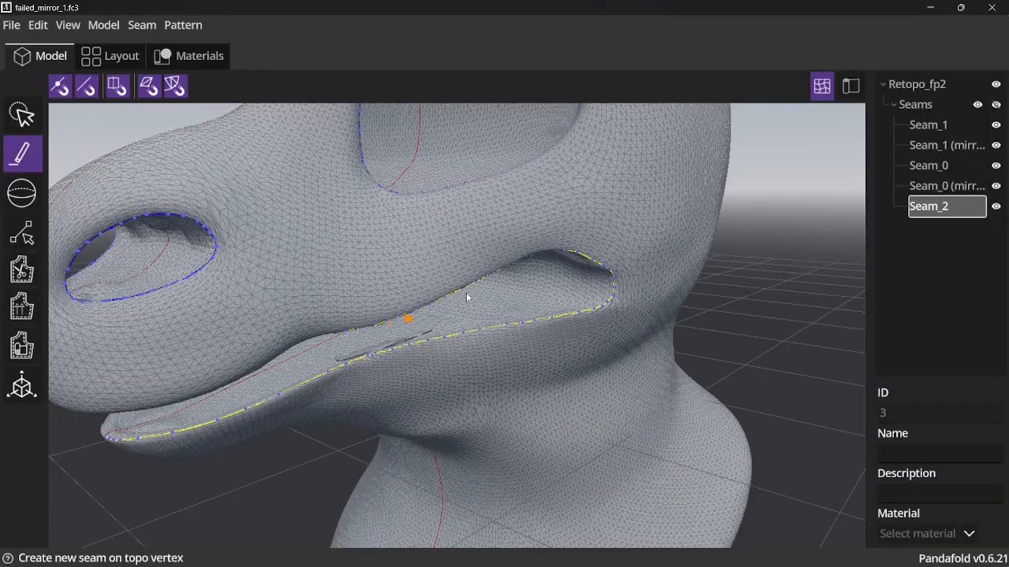
{"action": "right_click", "coordinate": [928, 213]}
{"action": "mouse_move", "coordinate": [937, 264]}
{"action": "left_click", "coordinate": [844, 261]}
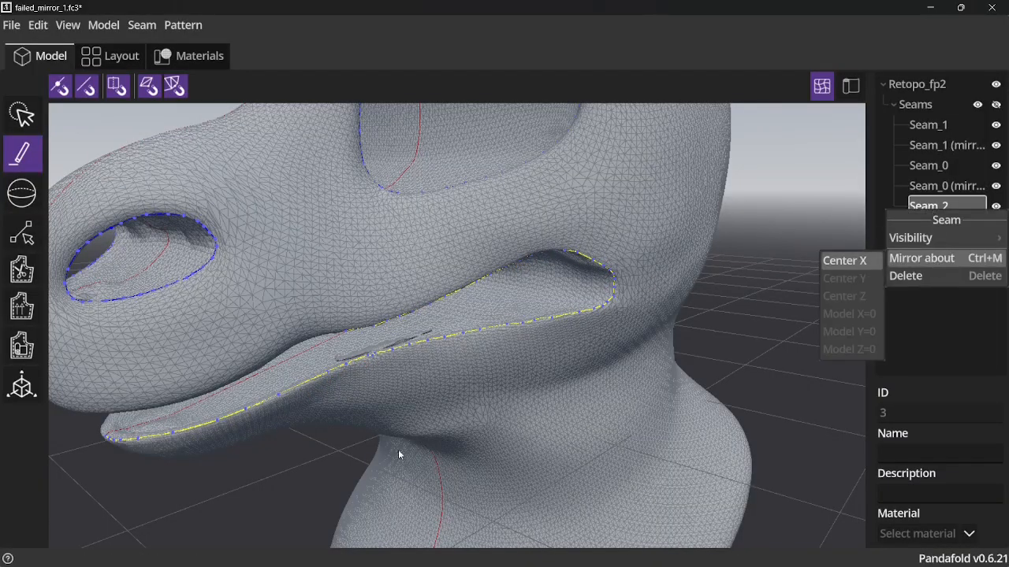
Step: Examine the marked trouble spot on Seam_2 and the surrounding mesh along the edge of the lower lip
{"action": "middle_click_drag", "start_coordinate": [288, 473], "coordinate": [336, 422]}
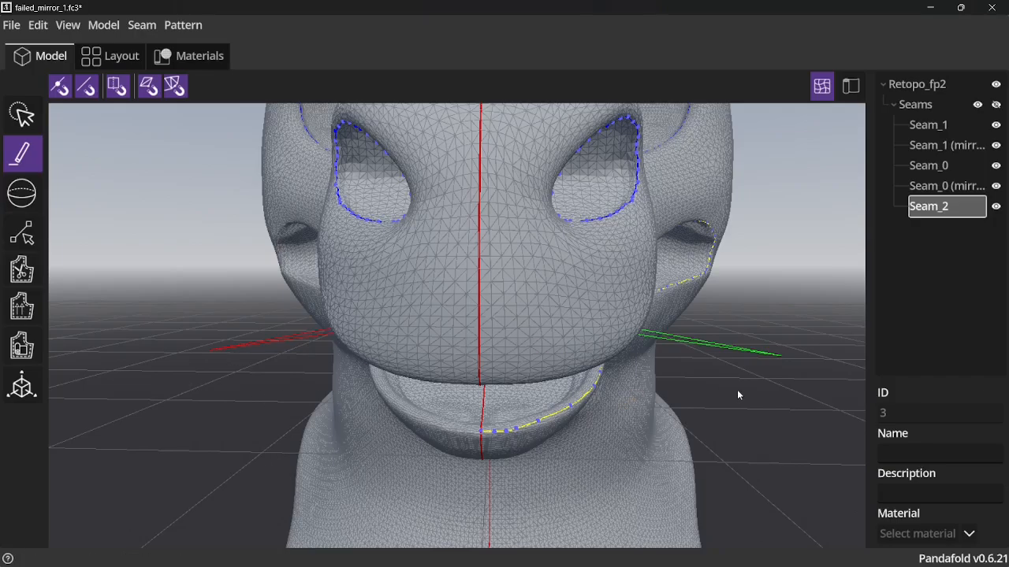
{"action": "middle_click_drag", "start_coordinate": [739, 394], "coordinate": [790, 389]}
{"action": "scroll", "coordinate": [246, 517], "scroll_direction": "up", "scroll_amount": 6}
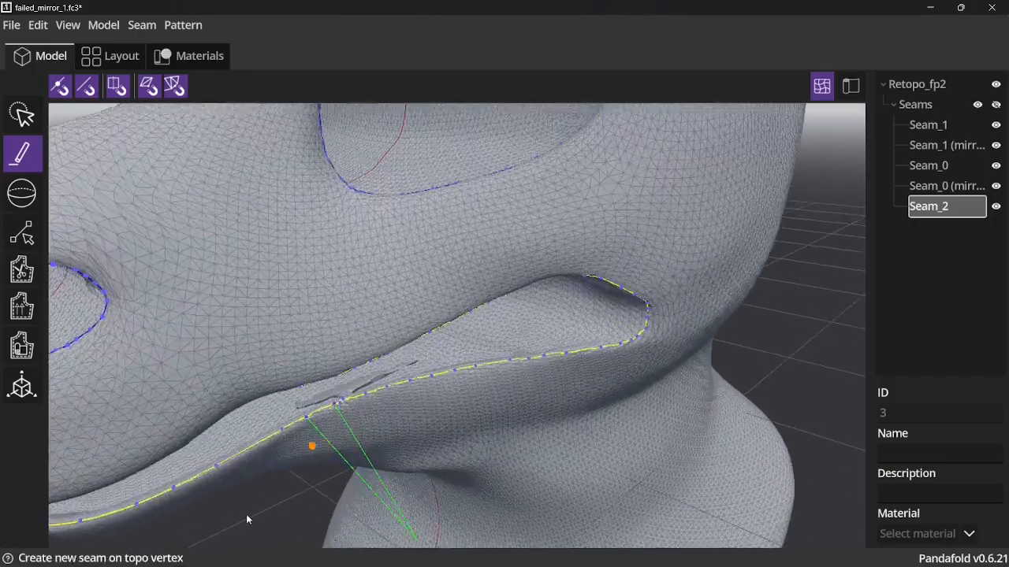
{"action": "middle_click_drag", "start_coordinate": [238, 522], "coordinate": [381, 383], "text": "shift"}
{"action": "scroll", "coordinate": [275, 478], "scroll_direction": "up", "scroll_amount": 7}
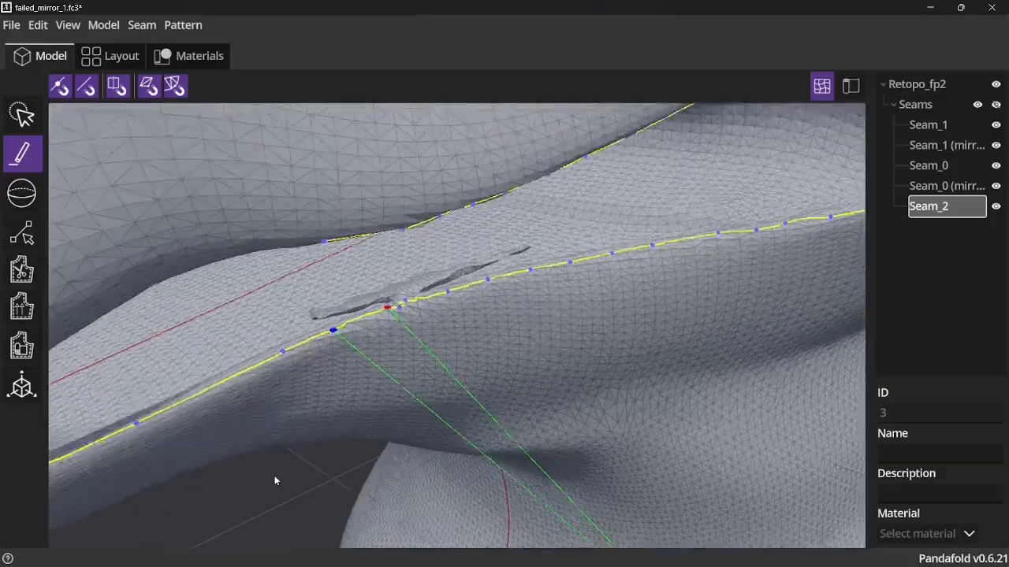
{"action": "middle_click_drag", "start_coordinate": [266, 494], "coordinate": [326, 412], "text": "shift"}
{"action": "scroll", "coordinate": [292, 478], "scroll_direction": "up", "scroll_amount": 3}
{"action": "middle_click_drag", "start_coordinate": [293, 478], "coordinate": [309, 444]}
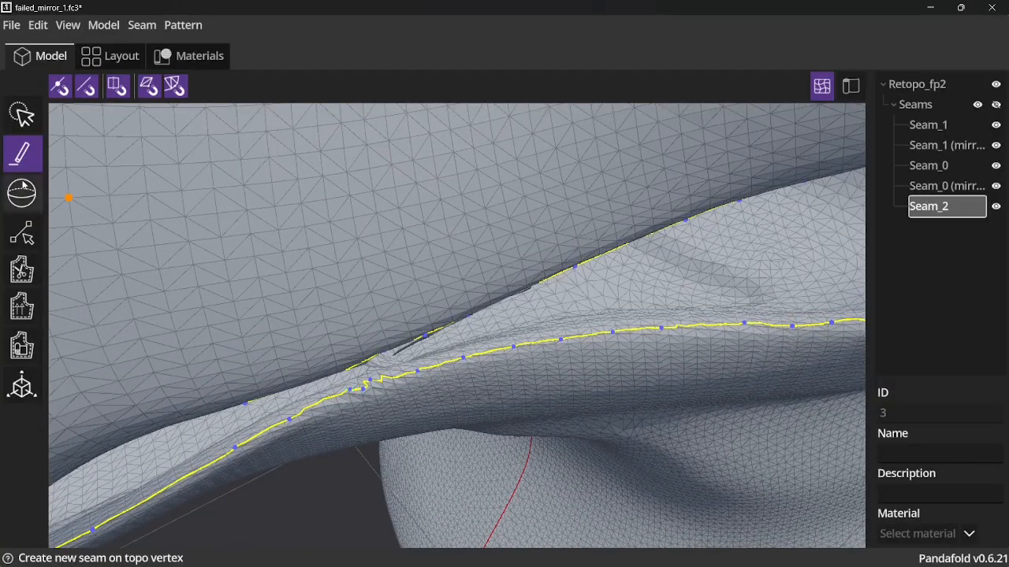
Step: Retry mirroring Seam_2 about Center X
{"action": "right_click", "coordinate": [932, 209]}
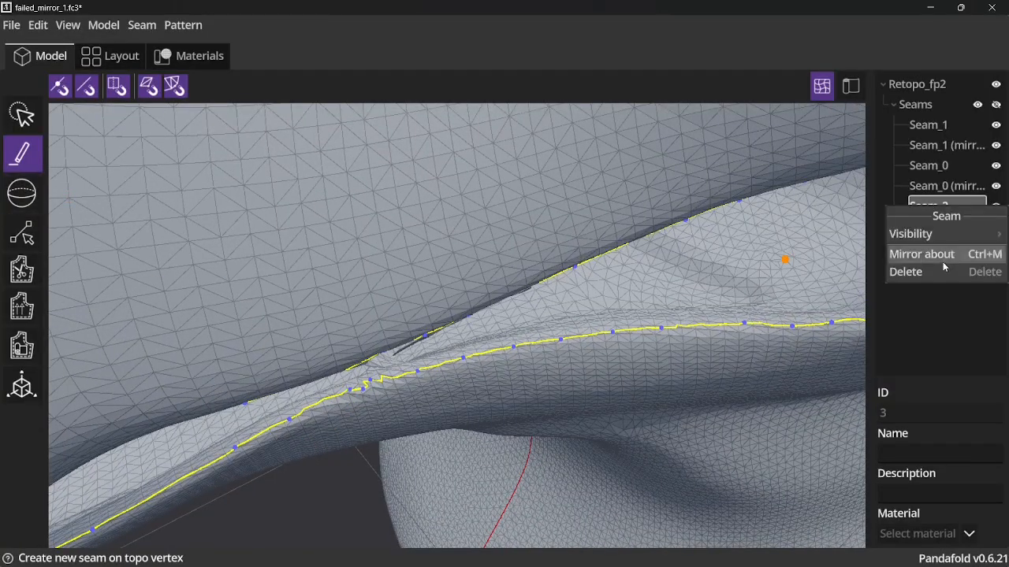
{"action": "mouse_move", "coordinate": [919, 255]}
{"action": "left_click", "coordinate": [866, 258]}
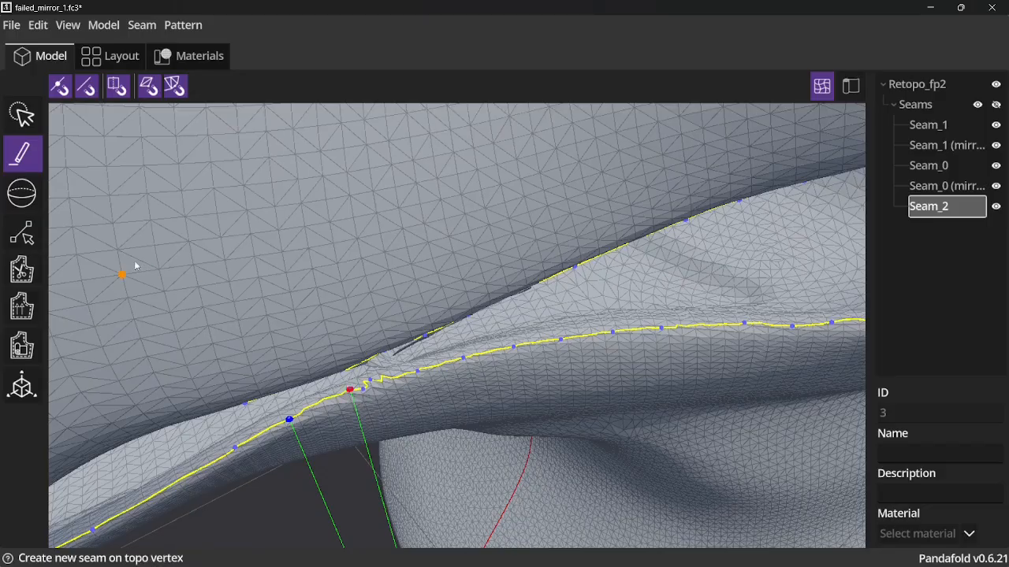
Step: Reposition three points of Seam_2 around the marked trouble spot on the lower lip edge to straighten the jagged stretch
{"action": "left_click", "coordinate": [22, 233]}
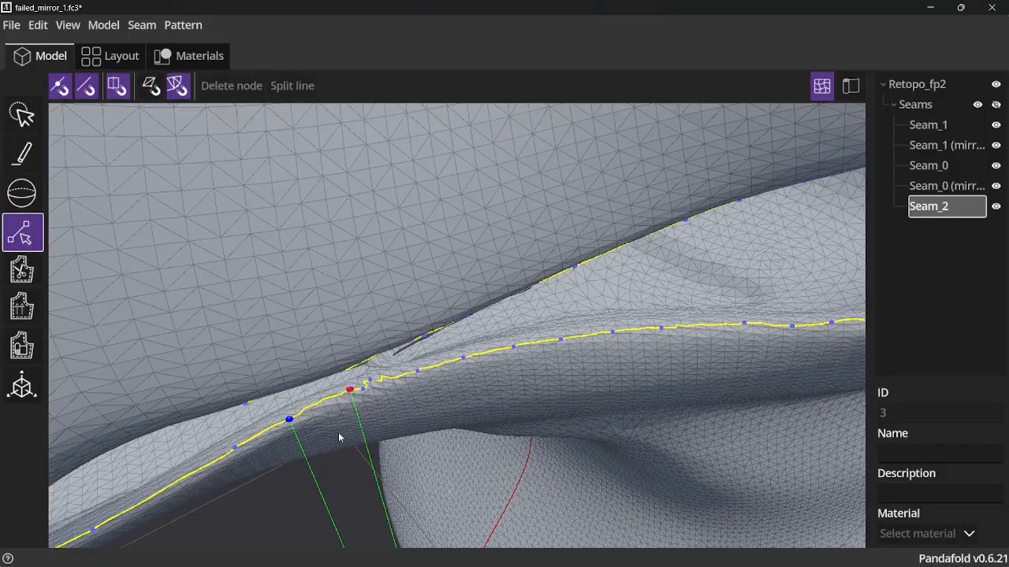
{"action": "scroll", "coordinate": [352, 419], "scroll_direction": "up", "scroll_amount": 3}
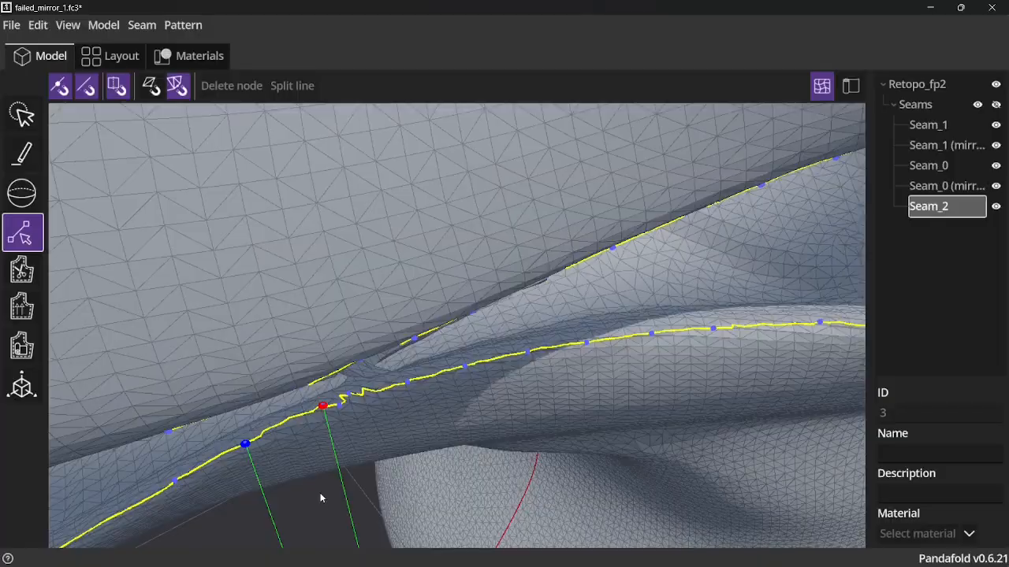
{"action": "middle_click_drag", "start_coordinate": [322, 496], "coordinate": [365, 508]}
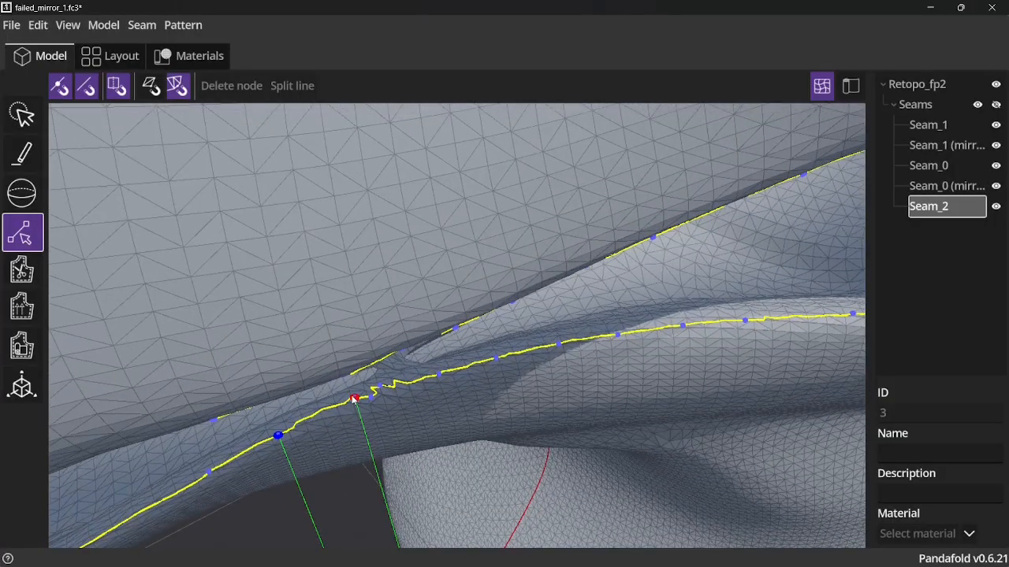
{"action": "key", "text": "ctrl+z"}
{"action": "left_click_drag", "start_coordinate": [397, 404], "coordinate": [344, 429]}
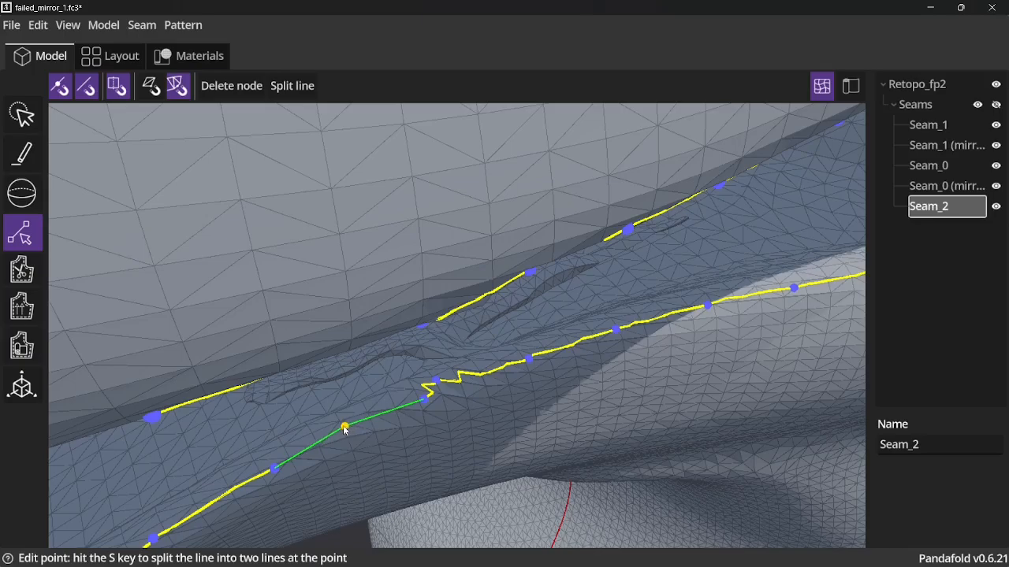
{"action": "left_click", "coordinate": [388, 405]}
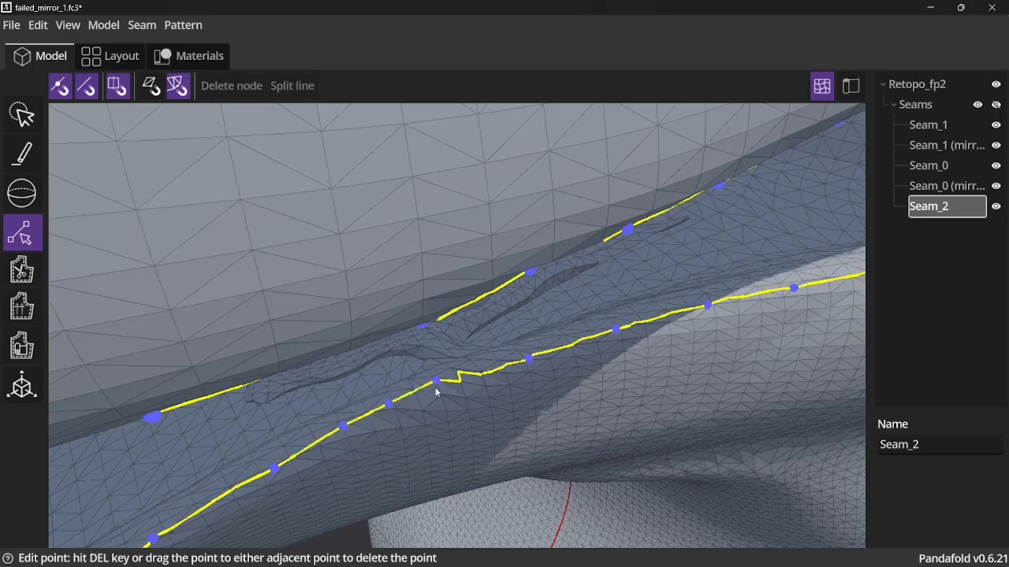
{"action": "left_click", "coordinate": [438, 383]}
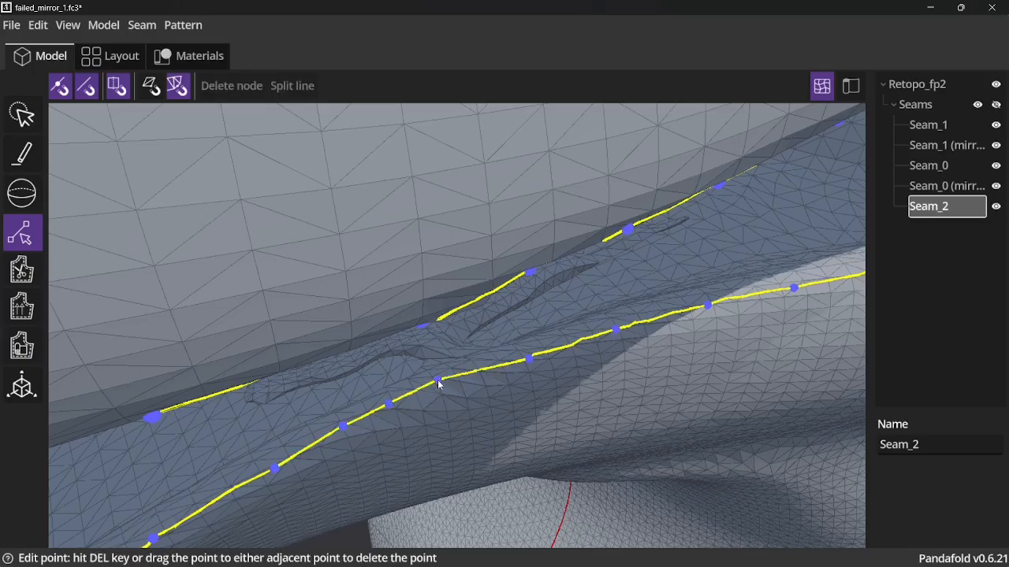
{"action": "scroll", "coordinate": [430, 402], "scroll_direction": "down", "scroll_amount": 3}
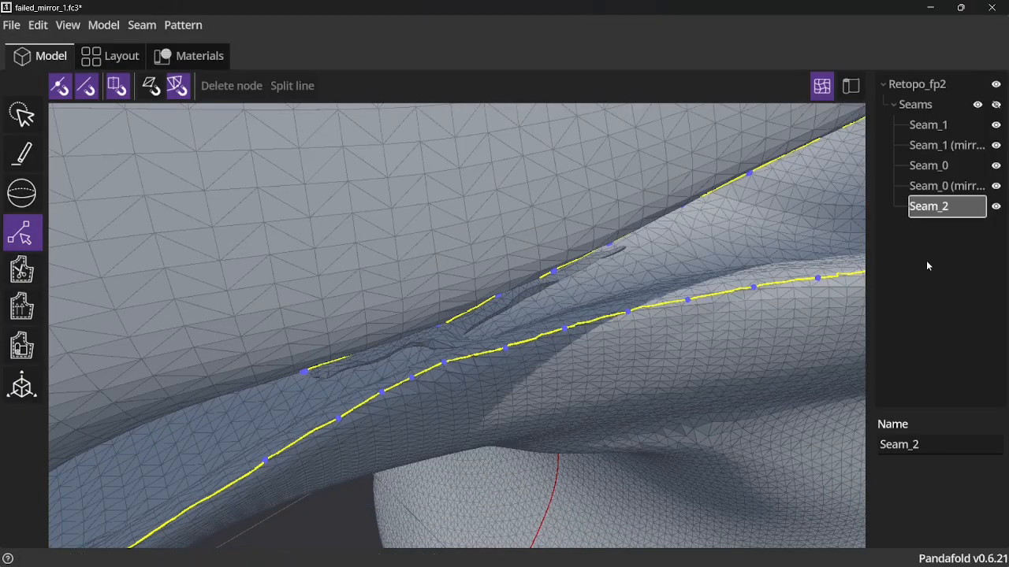
Step: Mirror the corrected Seam_2 about Center X
{"action": "right_click", "coordinate": [926, 211]}
{"action": "mouse_move", "coordinate": [936, 263]}
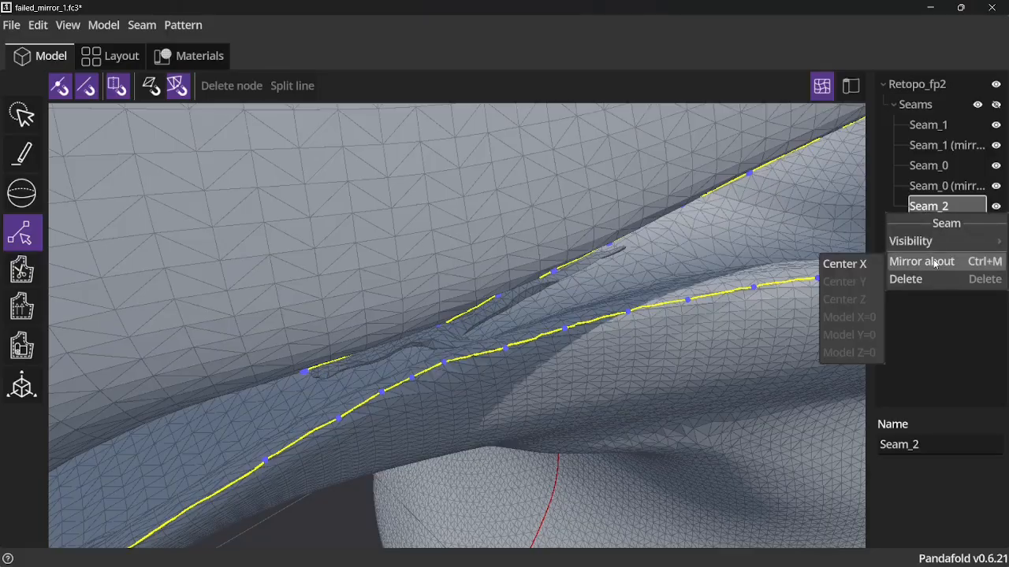
{"action": "left_click", "coordinate": [866, 262]}
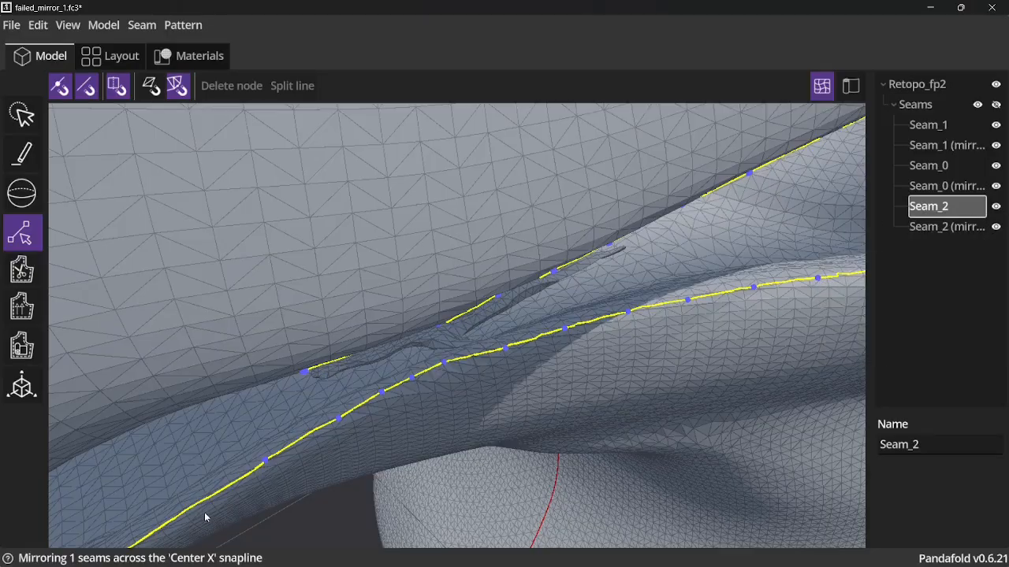
{"action": "scroll", "coordinate": [310, 509], "scroll_direction": "down", "scroll_amount": 5}
{"action": "middle_click_drag", "start_coordinate": [313, 509], "coordinate": [414, 465]}
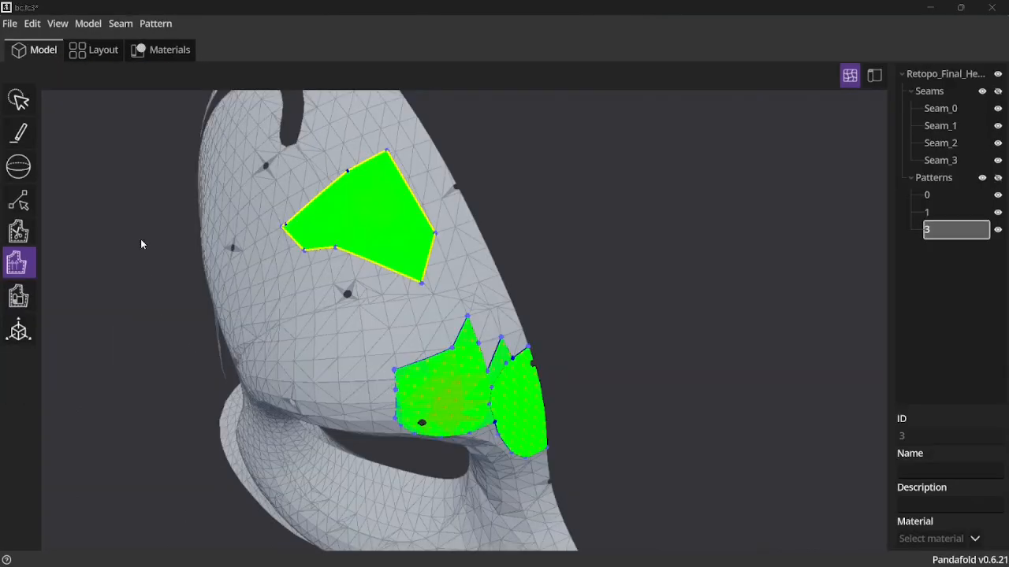
Step: In bc.fc3, set the UI scale to 1 in the editor preferences
{"action": "middle_click_drag", "start_coordinate": [141, 241], "coordinate": [149, 252]}
{"action": "left_click", "coordinate": [34, 25]}
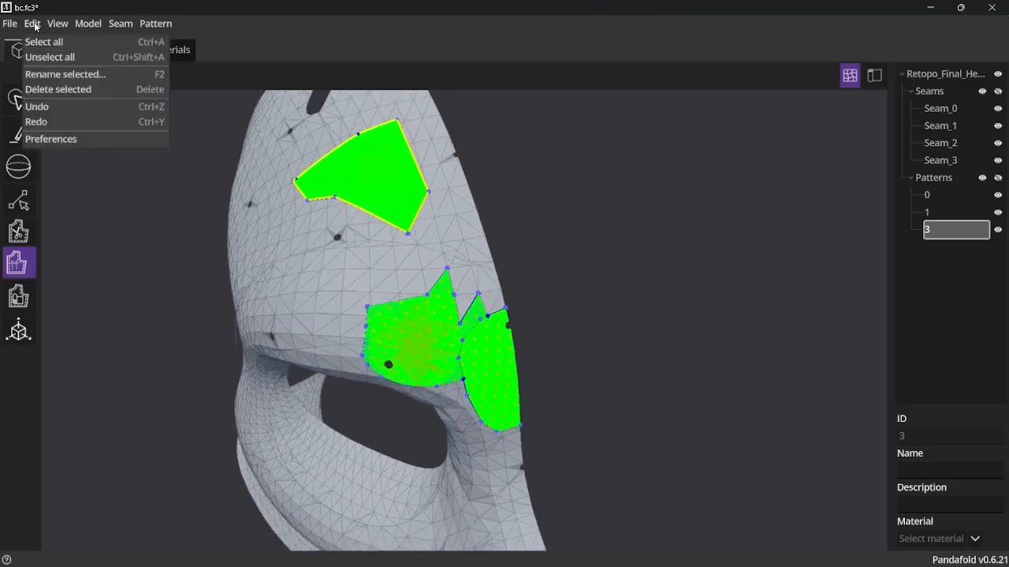
{"action": "left_click", "coordinate": [85, 138]}
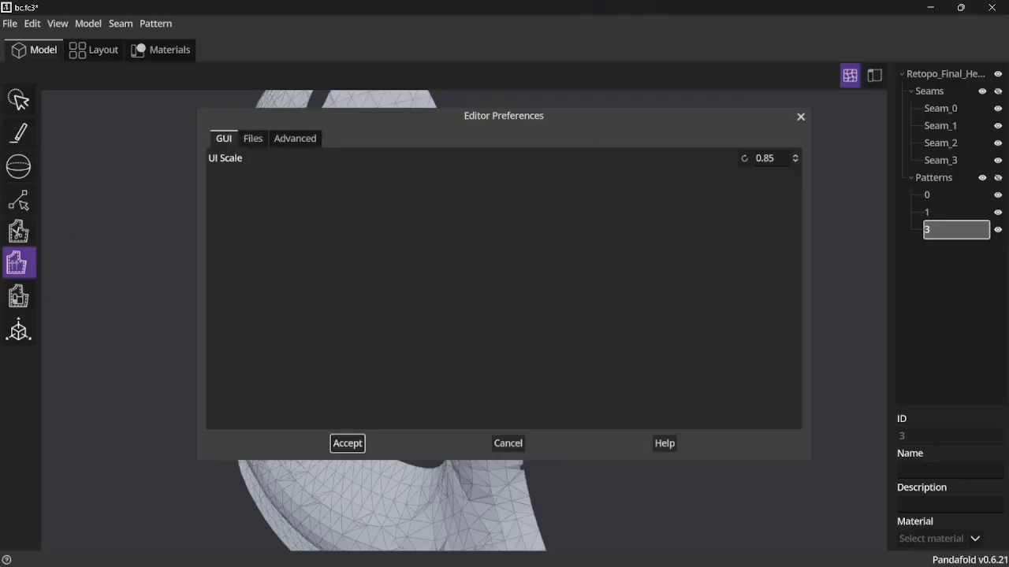
{"action": "left_click", "coordinate": [796, 155]}
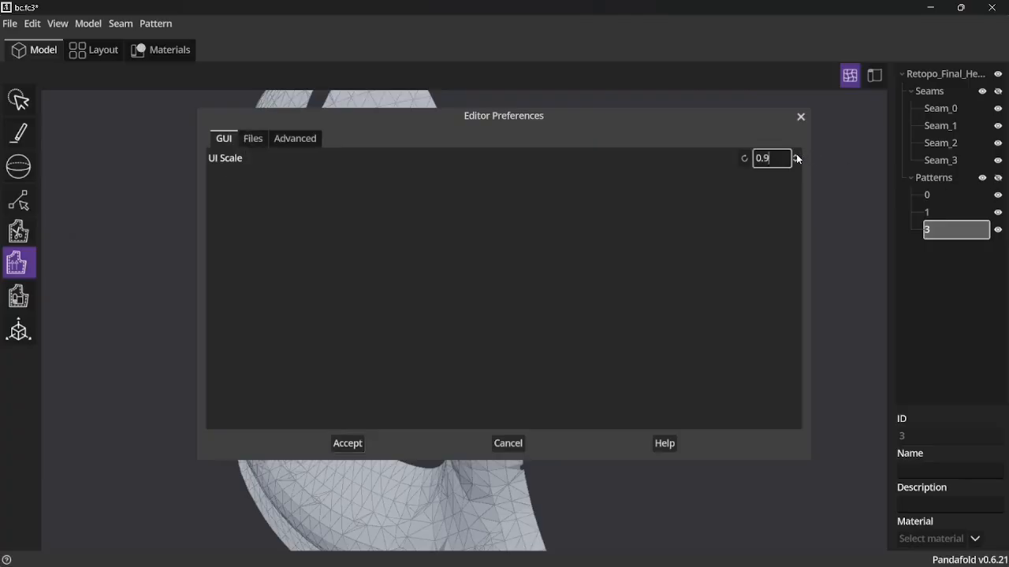
{"action": "left_click", "coordinate": [796, 155]}
{"action": "left_click", "coordinate": [795, 156]}
{"action": "left_click", "coordinate": [795, 155]}
{"action": "left_click", "coordinate": [346, 444]}
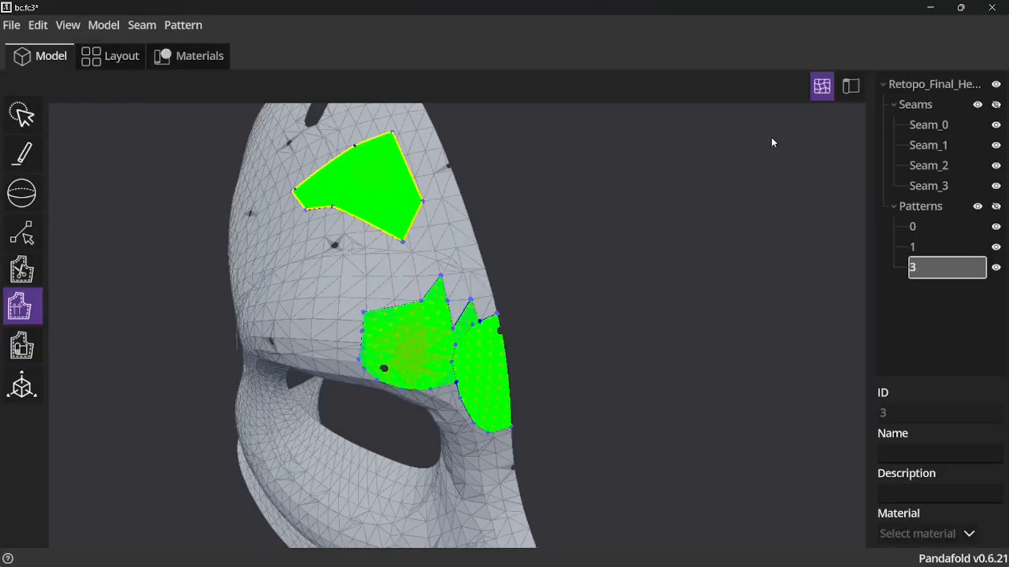
Step: Enlarge the interface by setting the UI scale to 1.3
{"action": "left_click", "coordinate": [38, 26]}
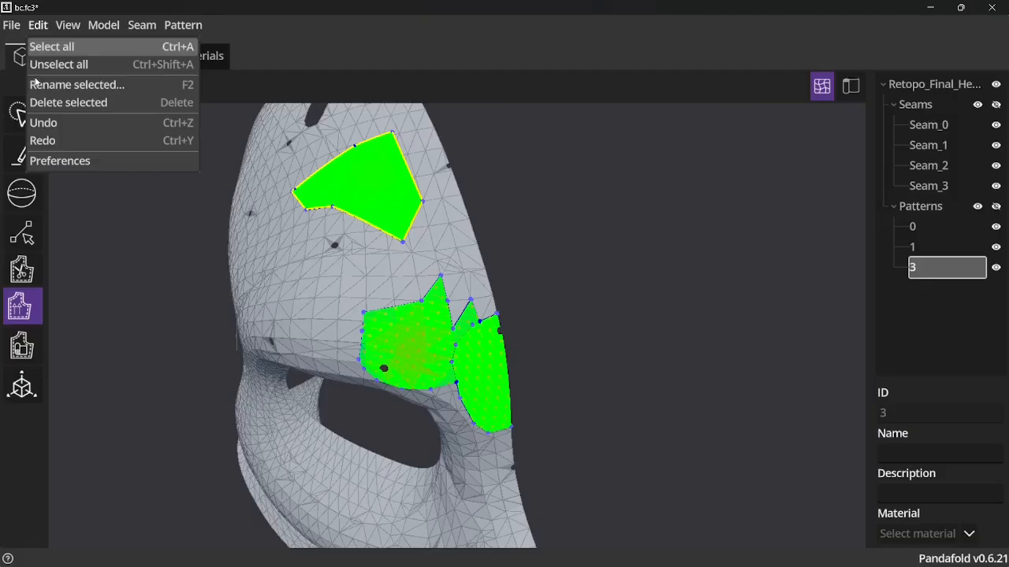
{"action": "left_click", "coordinate": [56, 161]}
{"action": "scroll", "coordinate": [795, 164], "scroll_direction": "up", "scroll_amount": 6}
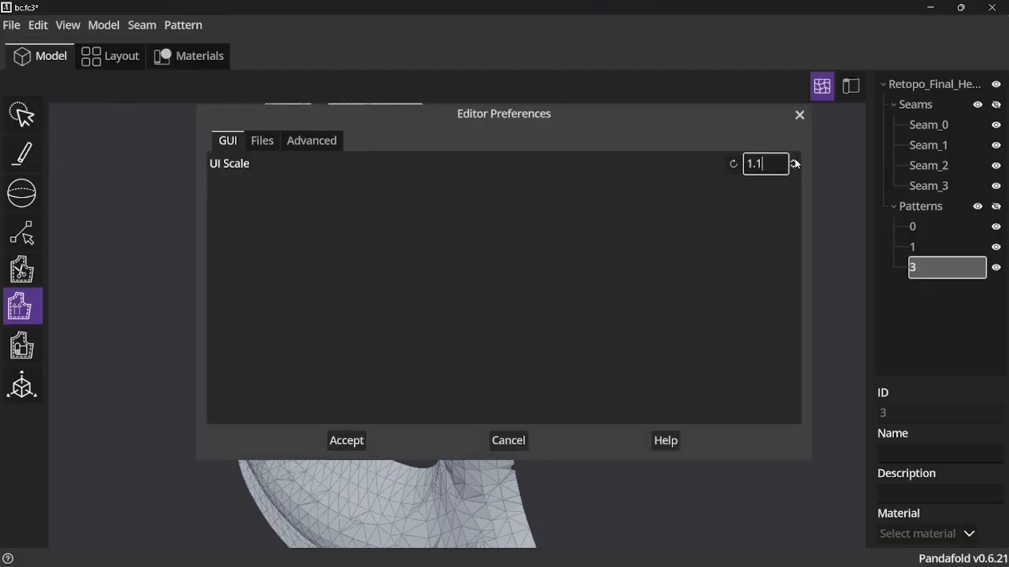
{"action": "left_click", "coordinate": [347, 441]}
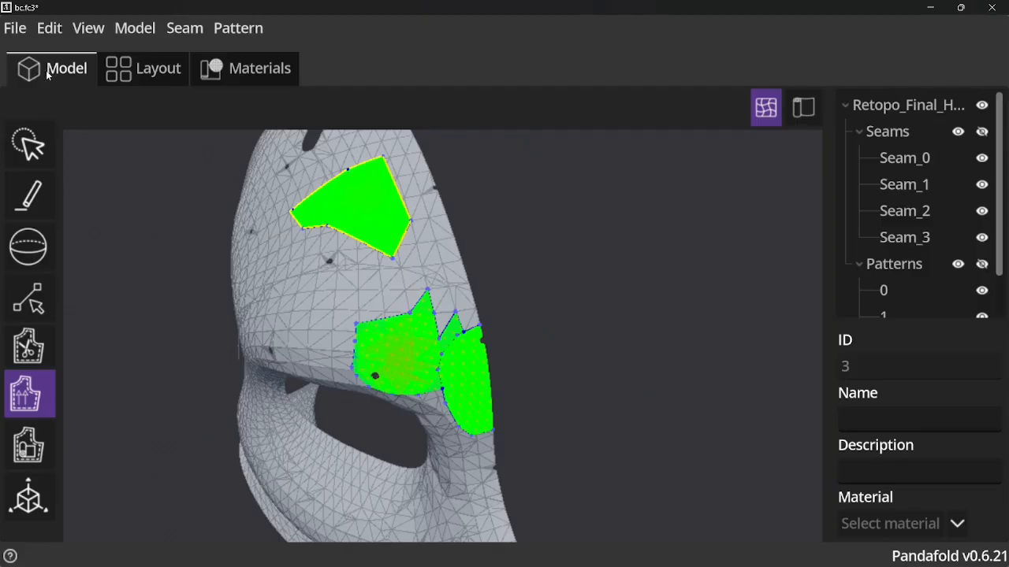
Step: Restore the UI scale to 1 in the editor preferences
{"action": "left_click", "coordinate": [49, 29]}
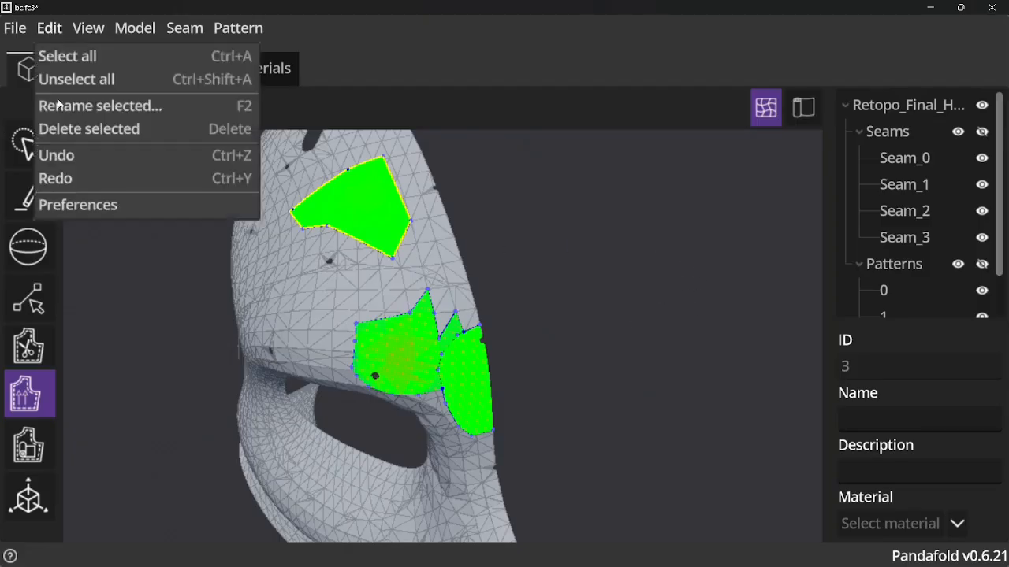
{"action": "left_click", "coordinate": [79, 204]}
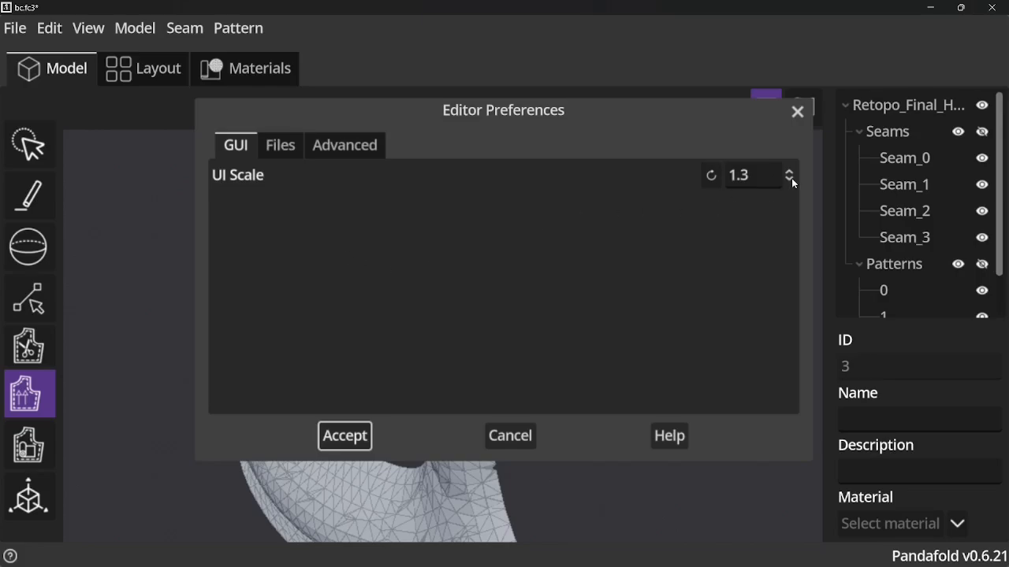
{"action": "scroll", "coordinate": [791, 178], "scroll_direction": "down", "scroll_amount": 6}
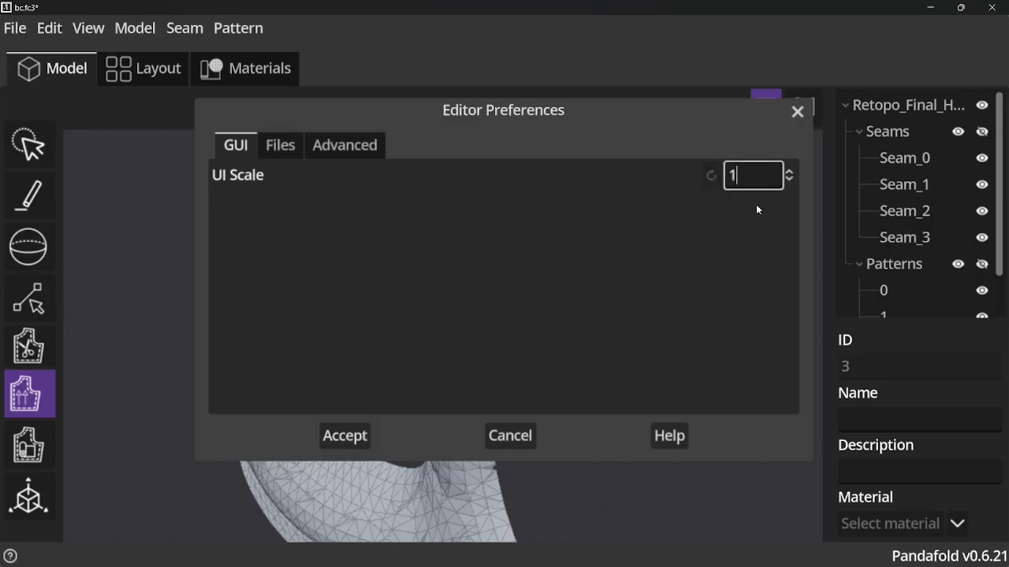
{"action": "left_click", "coordinate": [347, 435]}
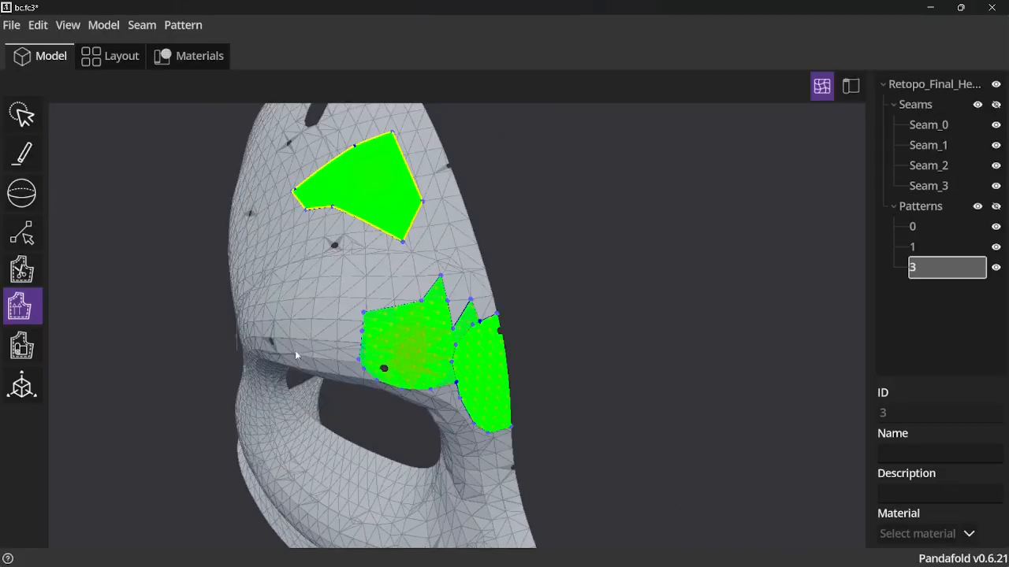
Step: Review the autosave, file reopening and debug mode options in the editor preferences, leaving their values as they are
{"action": "left_click", "coordinate": [38, 25]}
{"action": "left_click", "coordinate": [44, 162]}
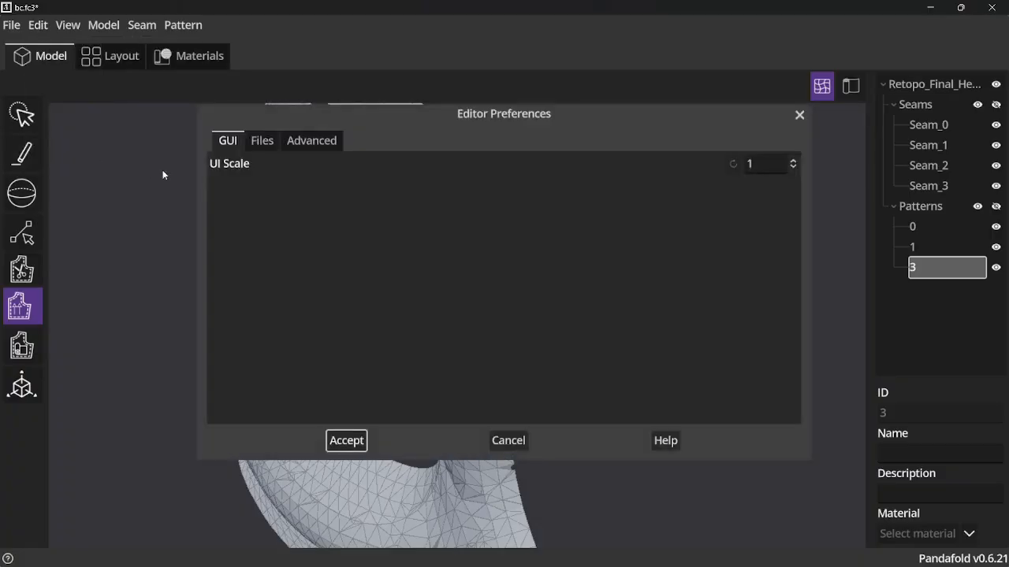
{"action": "left_click", "coordinate": [265, 142]}
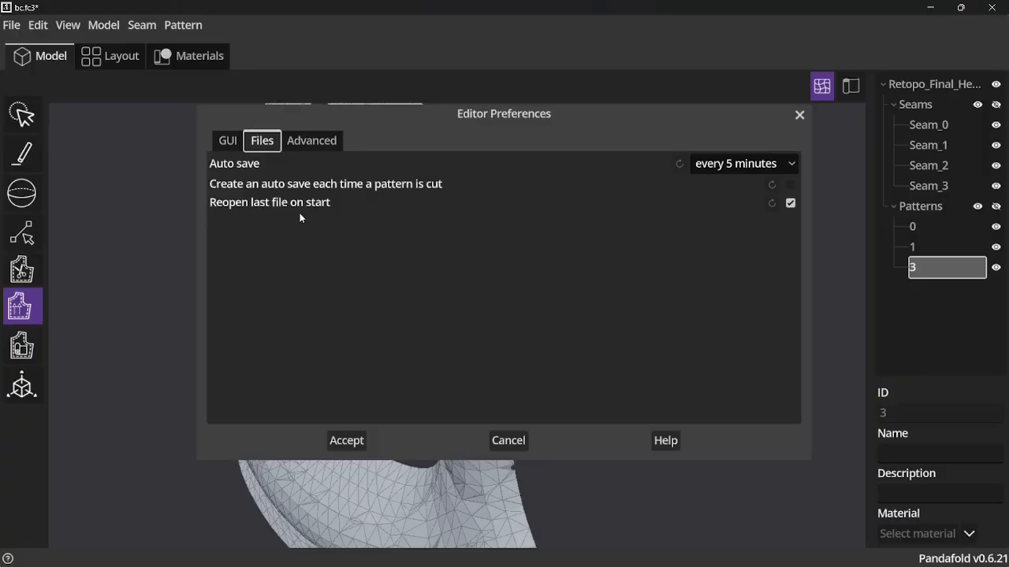
{"action": "left_click", "coordinate": [314, 142]}
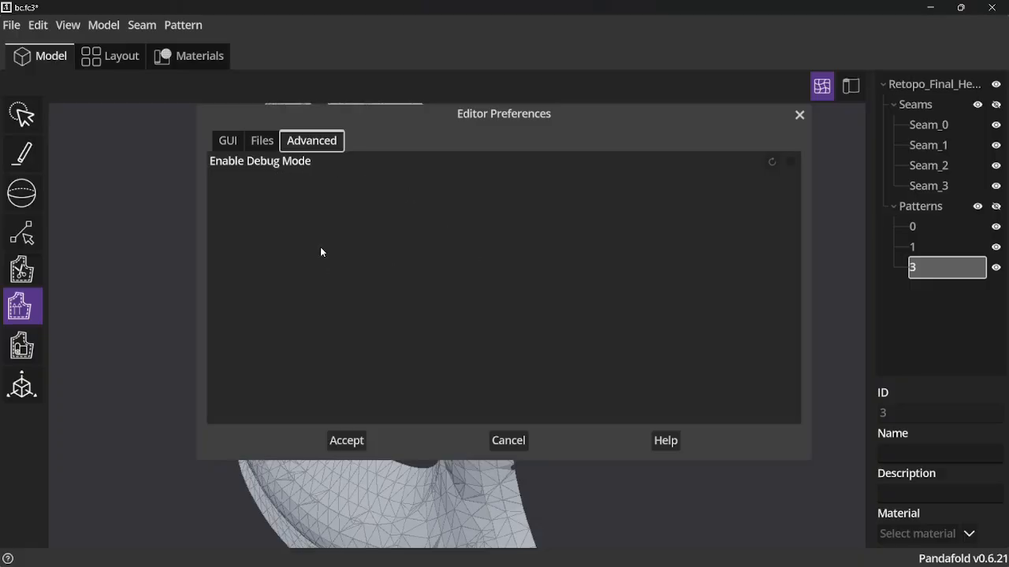
{"action": "left_click", "coordinate": [344, 446]}
Step: Save an autosave of the current document and review the list of available autosaves
{"action": "left_click", "coordinate": [13, 27]}
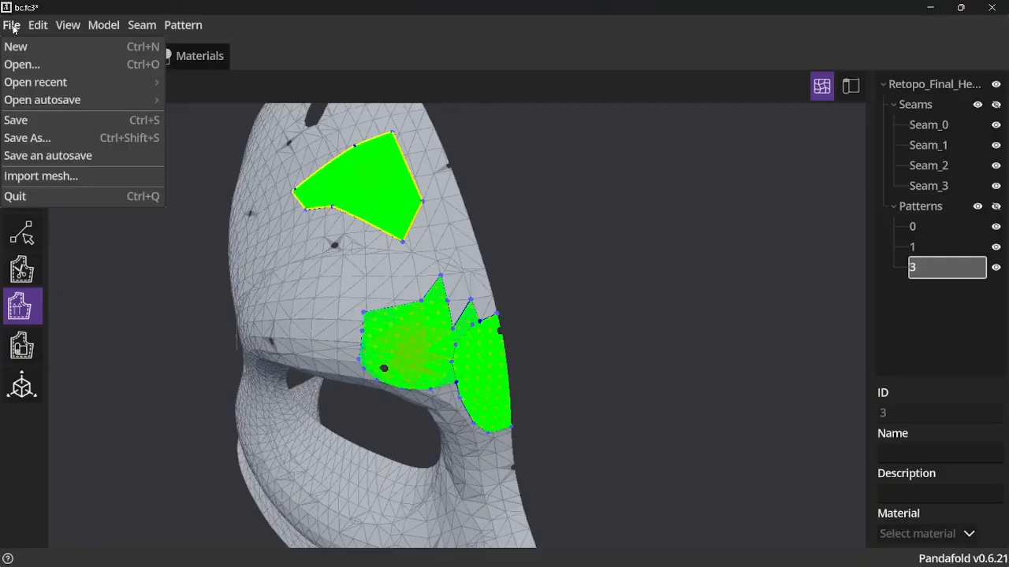
{"action": "mouse_move", "coordinate": [49, 82]}
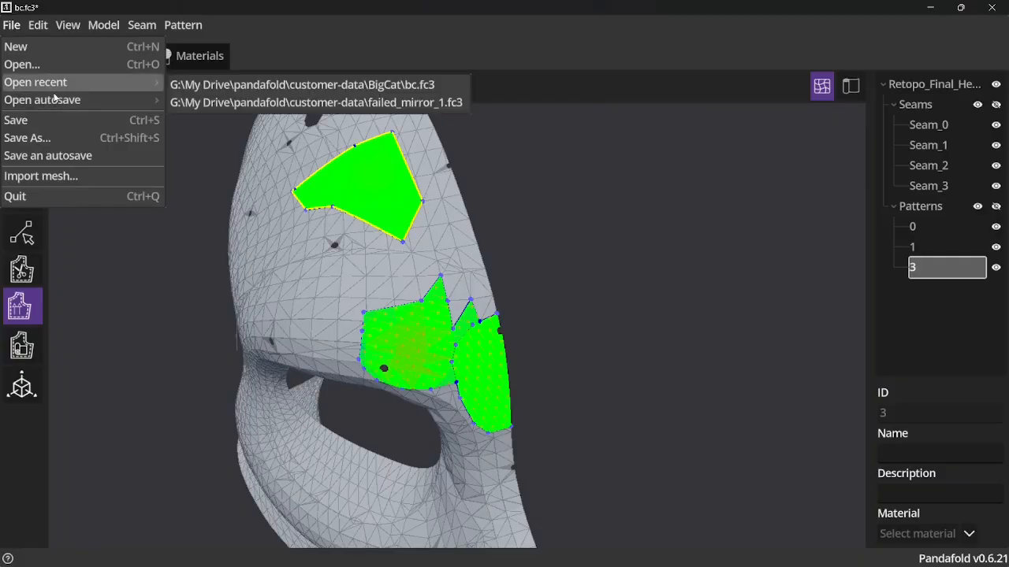
{"action": "mouse_move", "coordinate": [32, 106]}
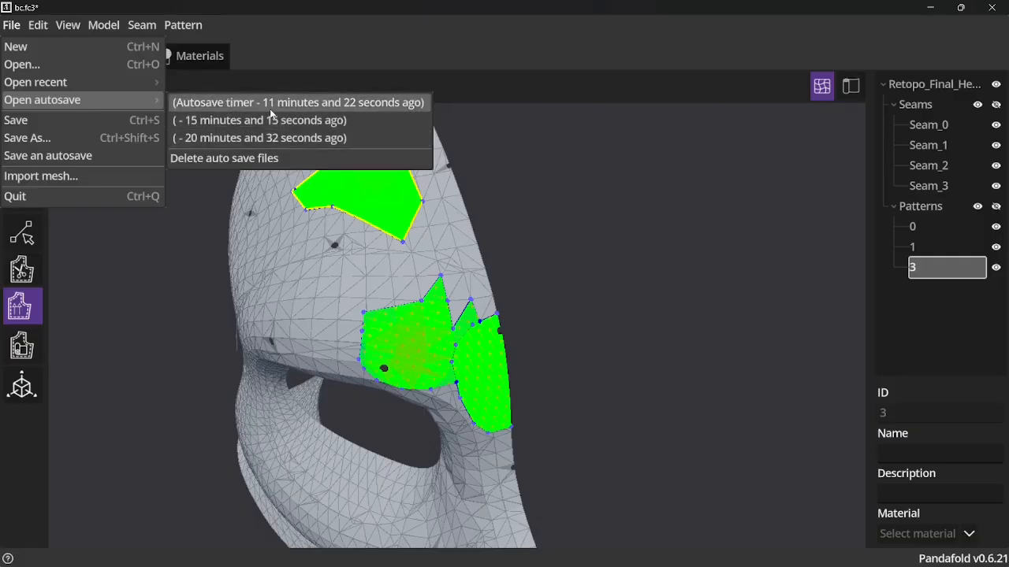
{"action": "left_click", "coordinate": [63, 156]}
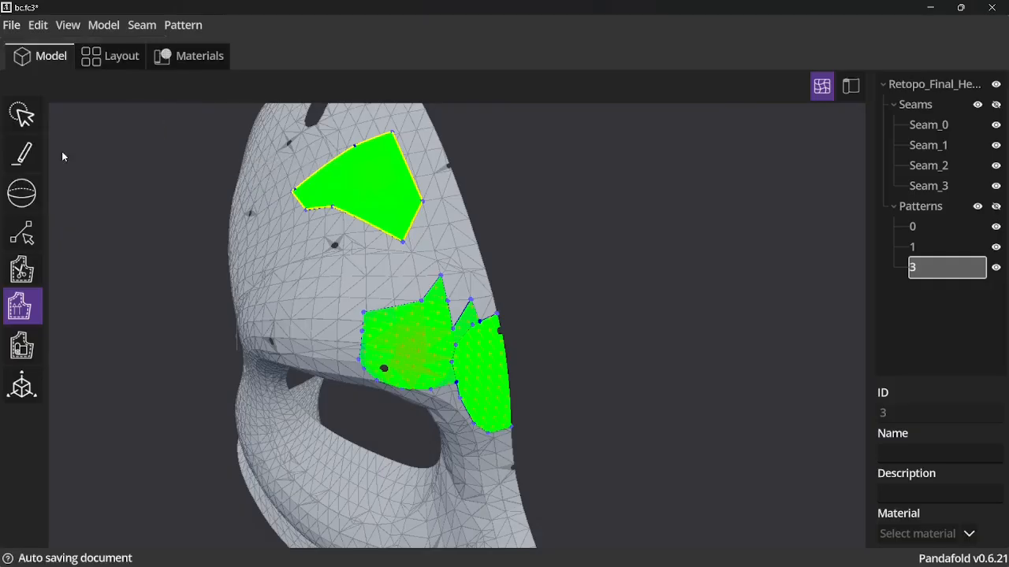
{"action": "left_click", "coordinate": [11, 25]}
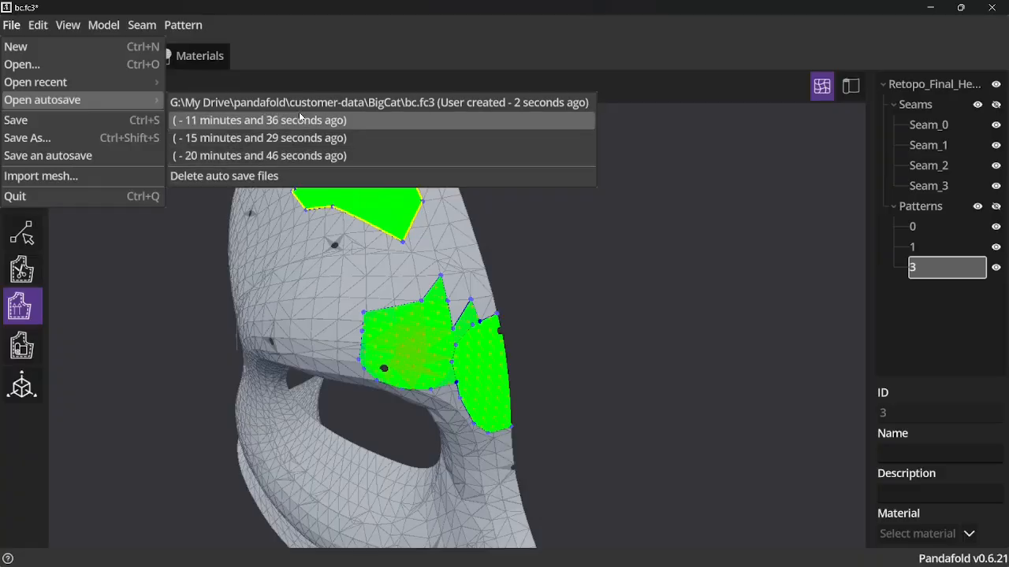
{"action": "left_click", "coordinate": [126, 319]}
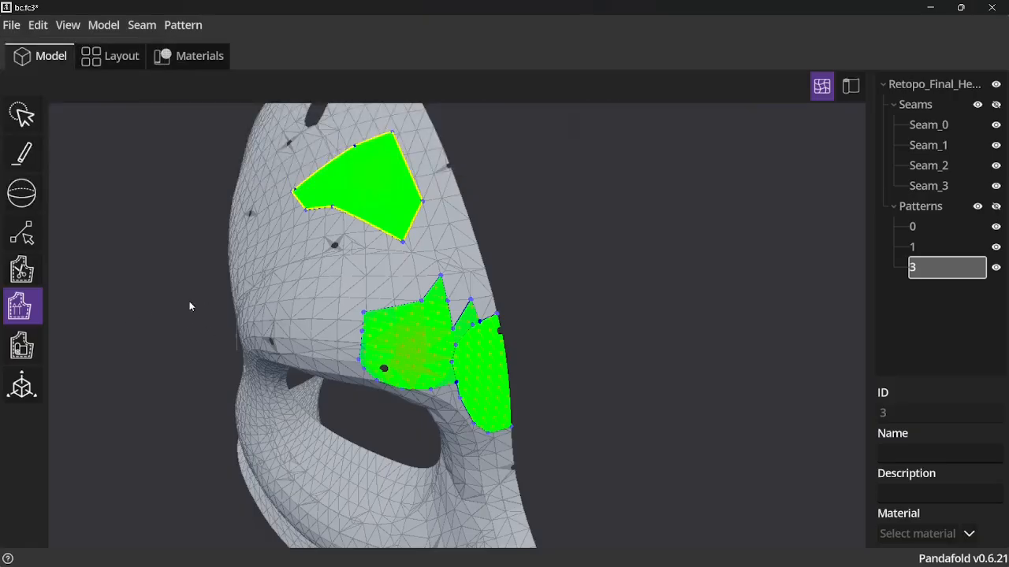
Step: Activate the selection tool and the seam drawing tool in the empty Untitled document to read their status hints
{"action": "mouse_move", "coordinate": [181, 241]}
{"action": "middle_mouse_down"}
{"action": "mouse_move", "coordinate": [169, 250]}
{"action": "mouse_move", "coordinate": [171, 239]}
{"action": "middle_mouse_up"}
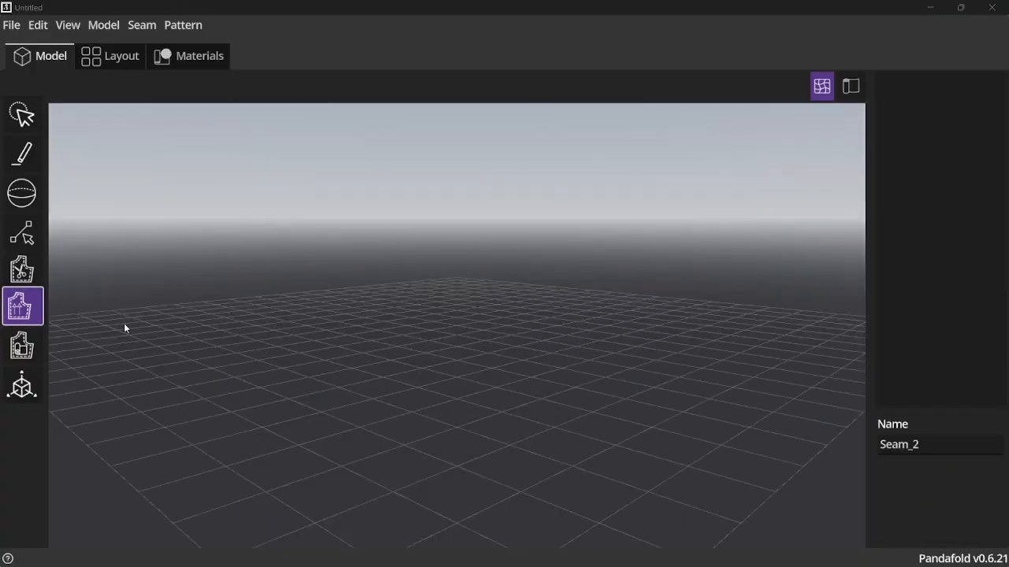
{"action": "left_click", "coordinate": [23, 115]}
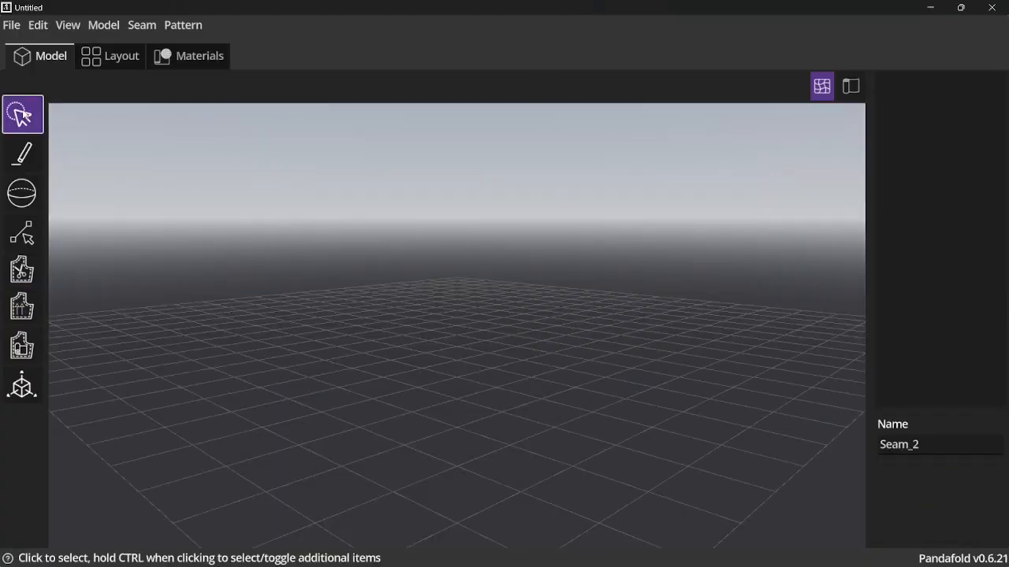
{"action": "left_click", "coordinate": [22, 162]}
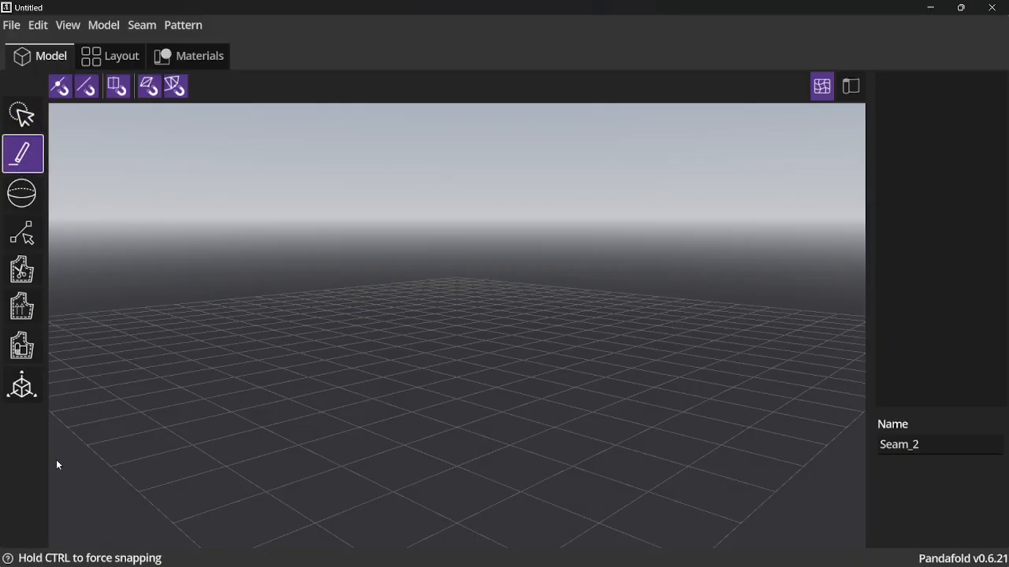
Step: Open the help page for the Create Line Tool and read through its usage and advanced usage sections
{"action": "left_click", "coordinate": [8, 558]}
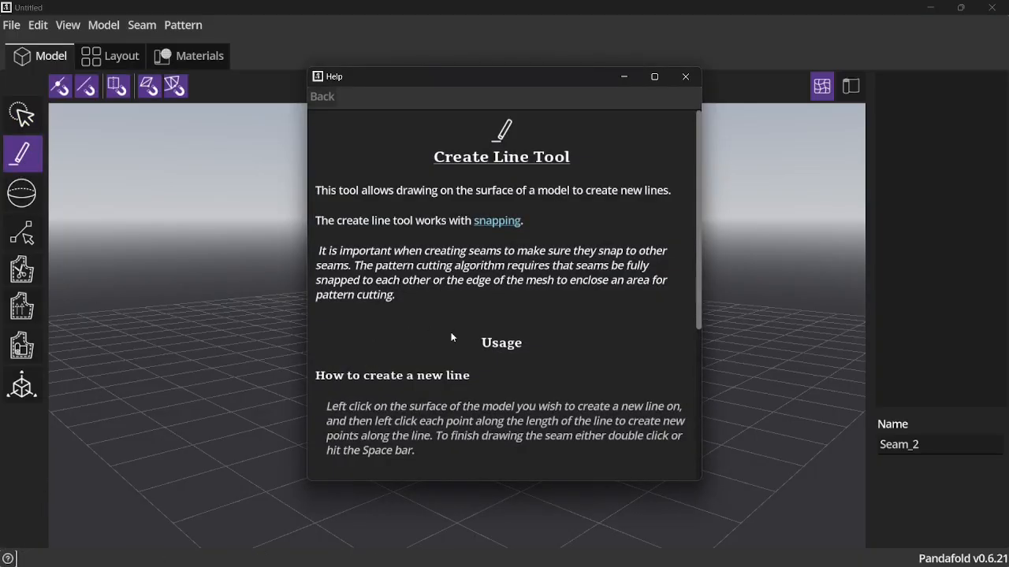
{"action": "scroll", "coordinate": [539, 308], "scroll_direction": "down", "scroll_amount": 5}
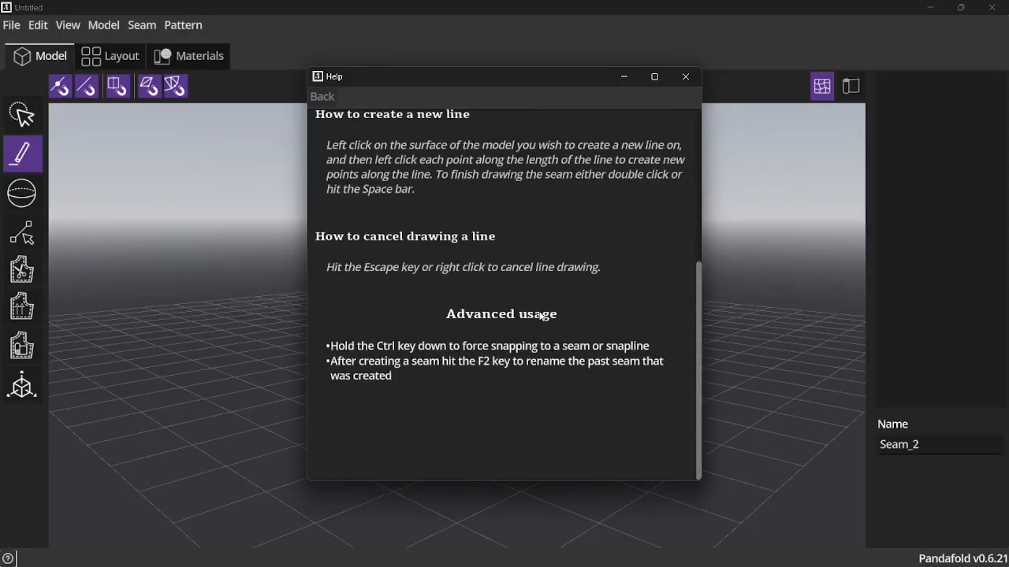
{"action": "scroll", "coordinate": [546, 295], "scroll_direction": "up", "scroll_amount": 5}
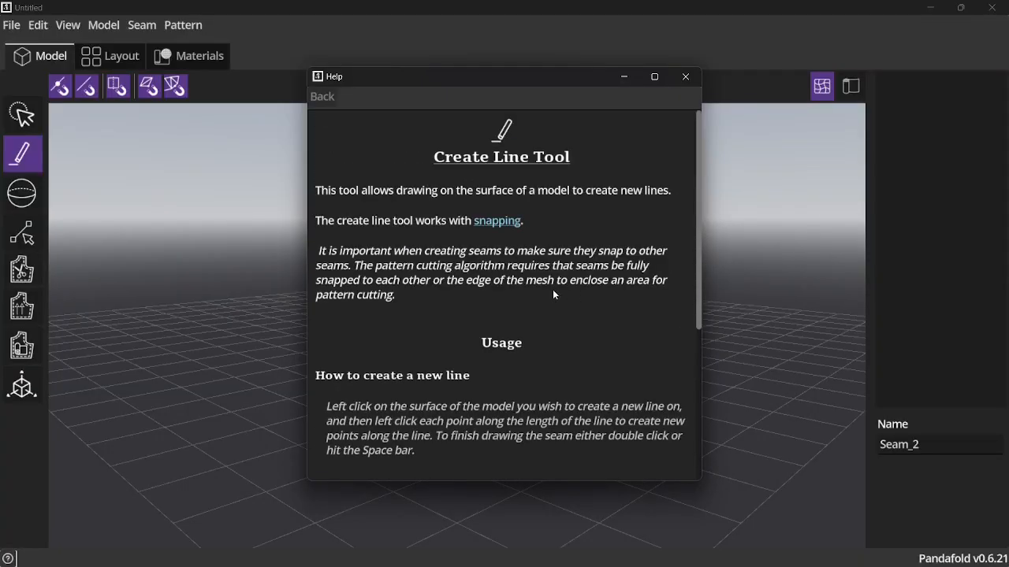
Step: Follow the snapping link in the help page and read through the snapping modes and advanced notes
{"action": "left_click", "coordinate": [493, 221]}
{"action": "scroll", "coordinate": [497, 232], "scroll_direction": "down", "scroll_amount": 3}
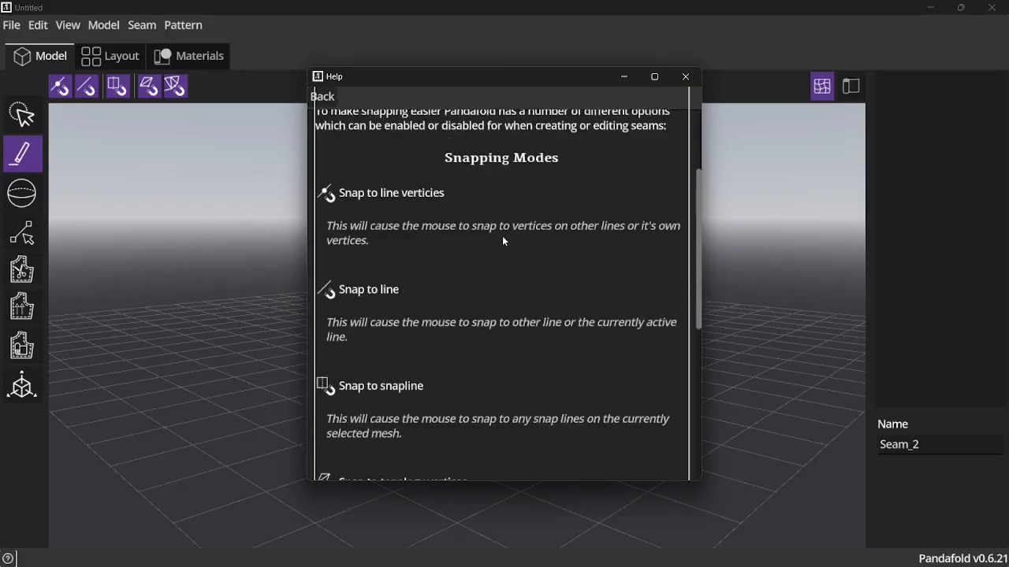
{"action": "scroll", "coordinate": [502, 236], "scroll_direction": "down", "scroll_amount": 7}
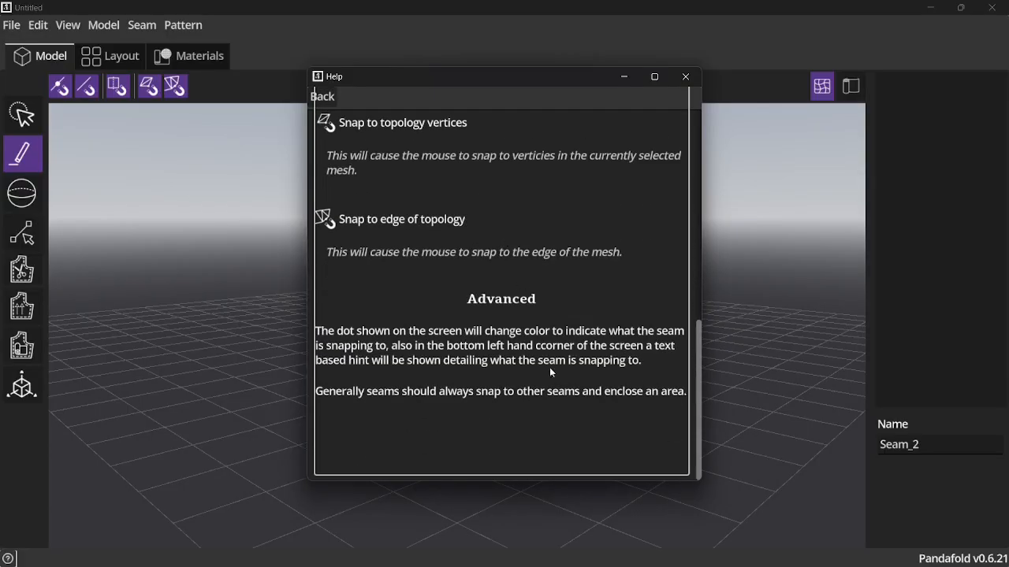
{"action": "scroll", "coordinate": [557, 350], "scroll_direction": "up", "scroll_amount": 10}
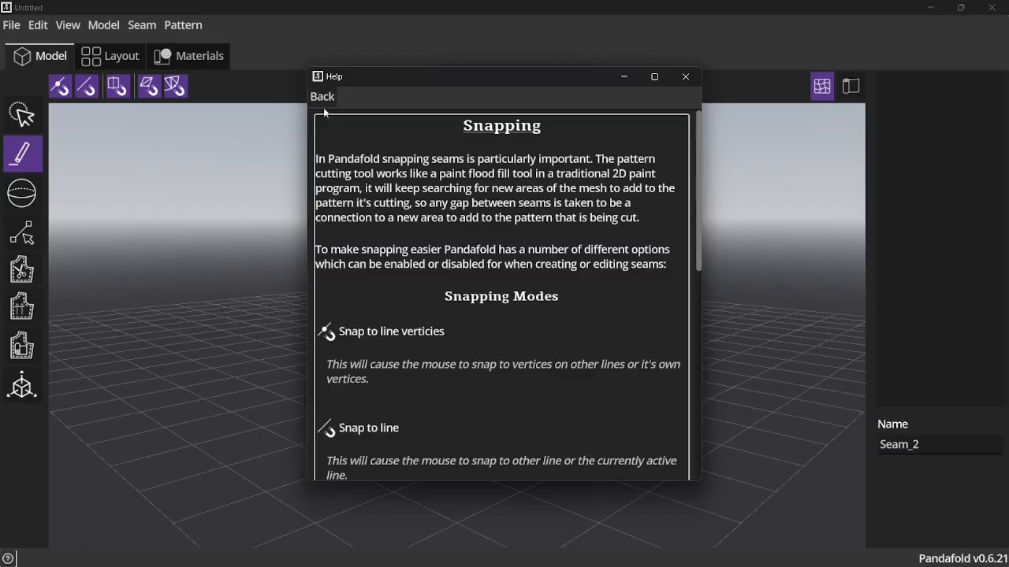